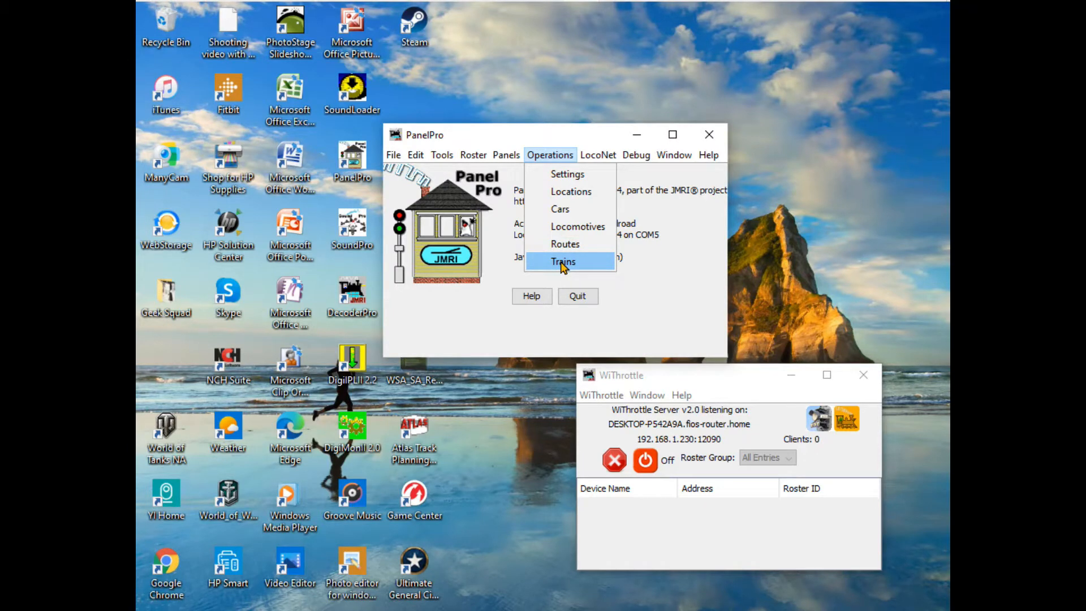
- Open the Operations trains list and start a new train named "SF Western Suburbs"
click(563, 262)
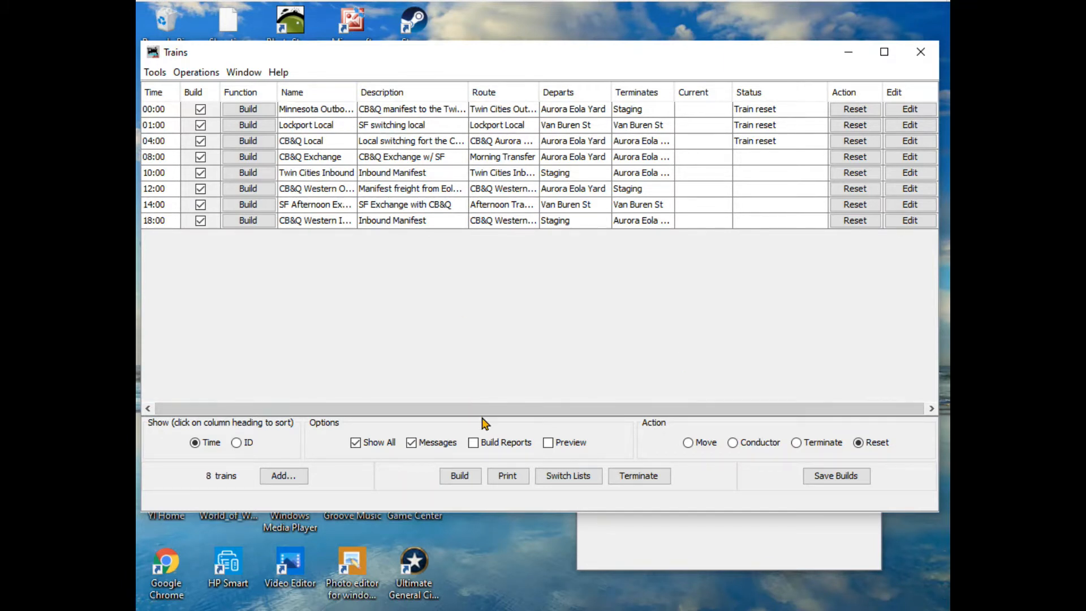
click(278, 476)
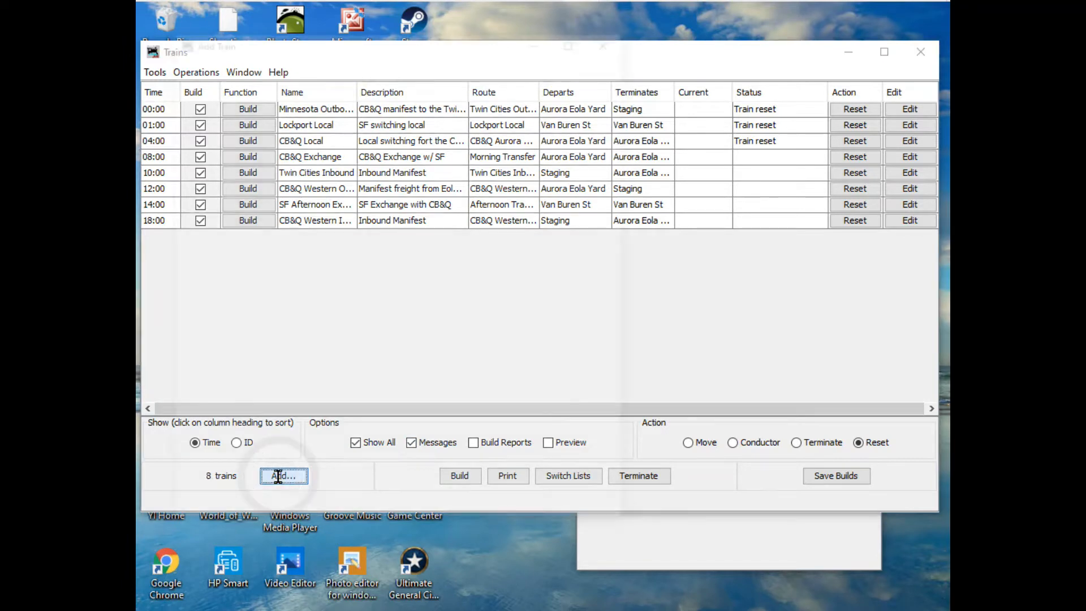
click(215, 87)
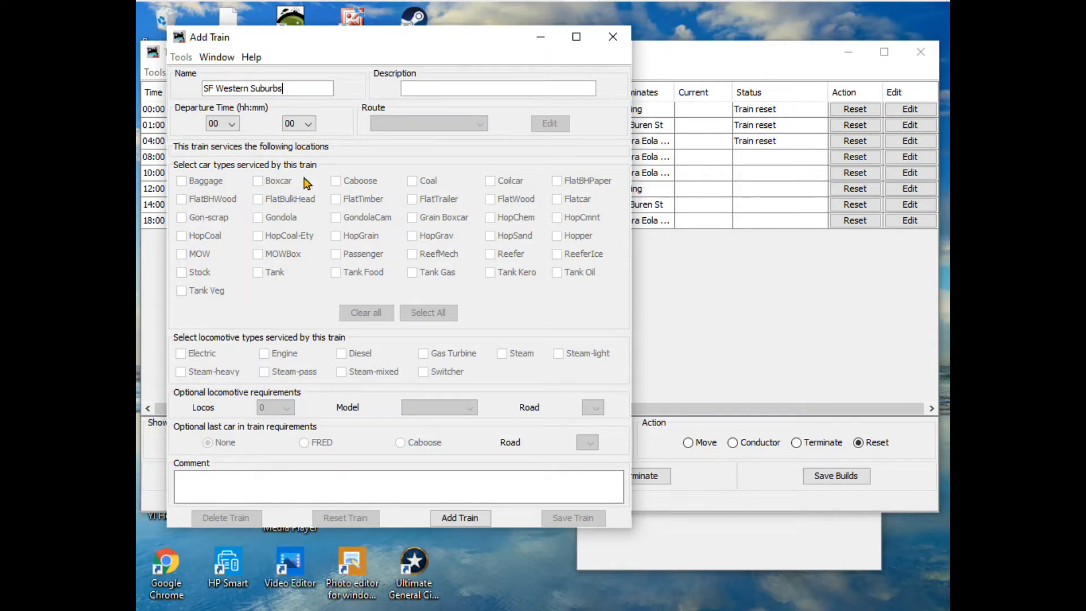
click(325, 44)
drag(325, 45, 492, 298)
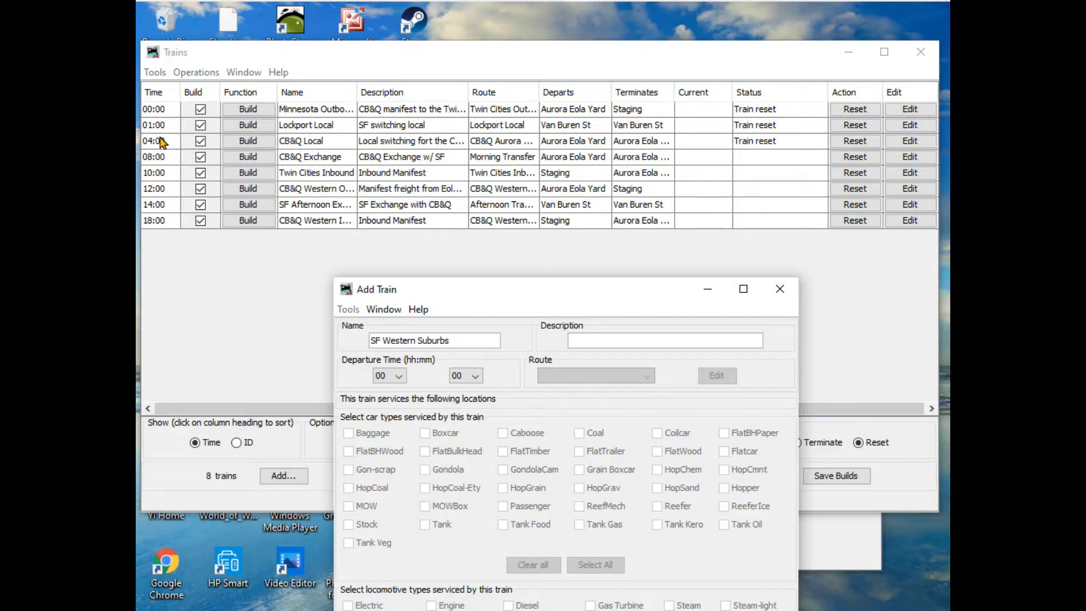
- Set the departure time to 02:00, enter the description "Switching Fairview and Cicero", and add the train
click(400, 376)
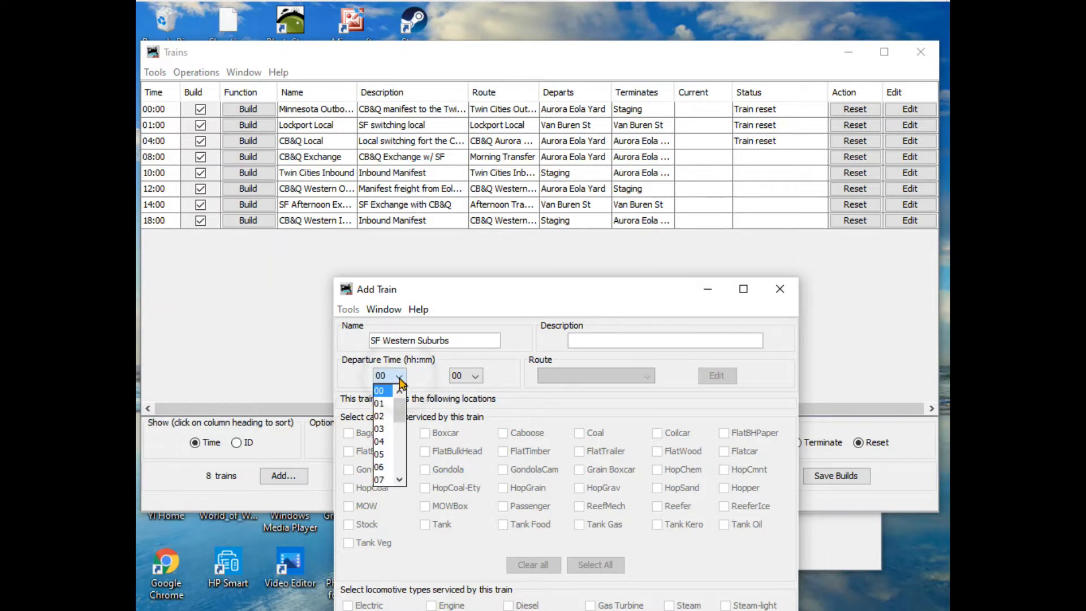
click(386, 419)
click(596, 338)
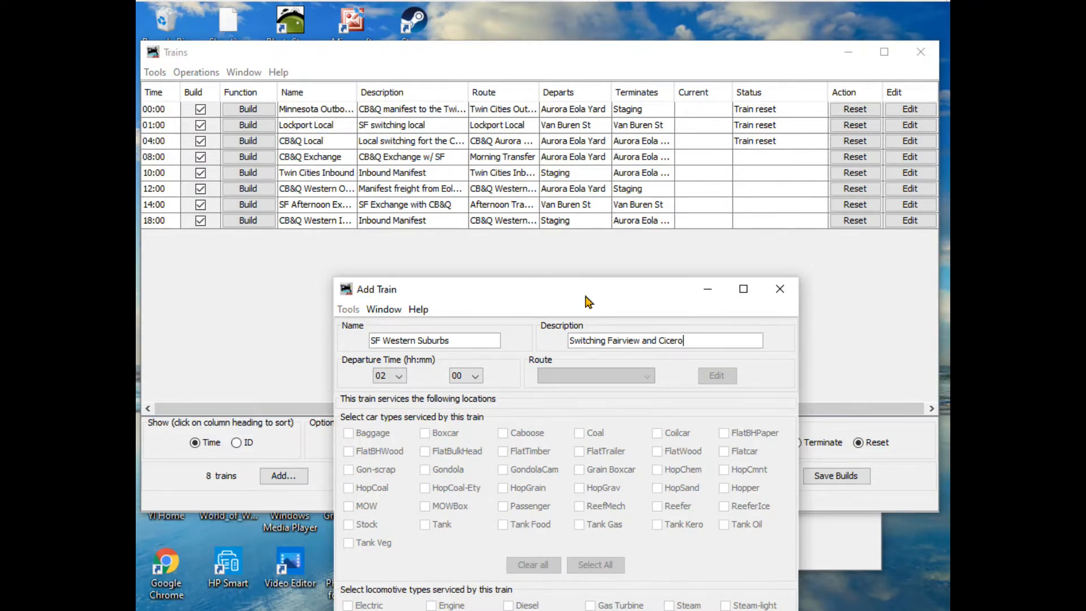
drag(585, 301, 595, 123)
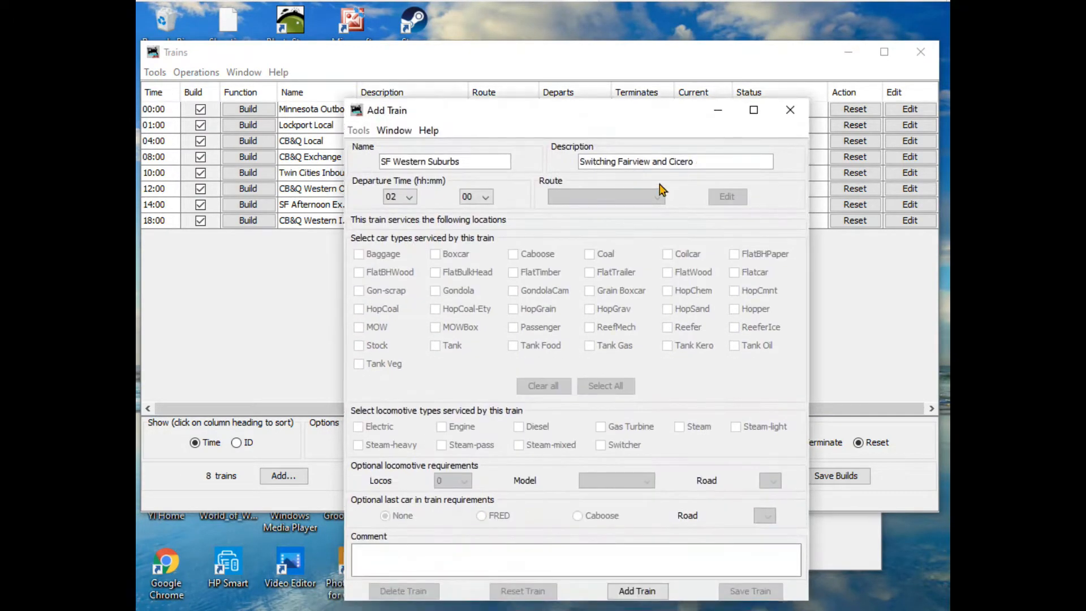
click(642, 592)
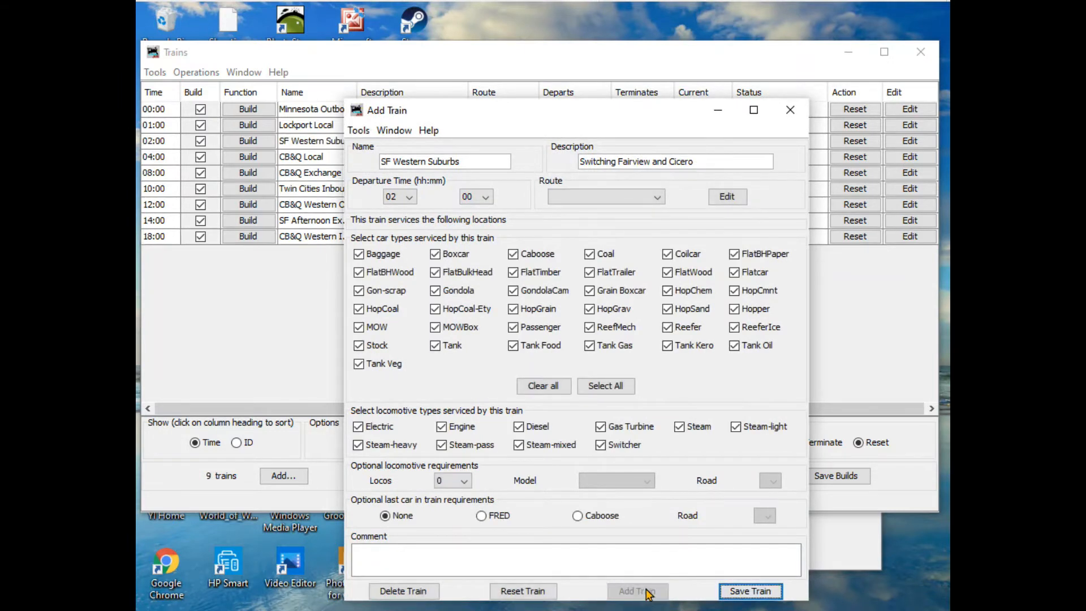
- Exclude Baggage cars from the SF Western Suburbs train and assign it the Western Suburbs route
click(358, 254)
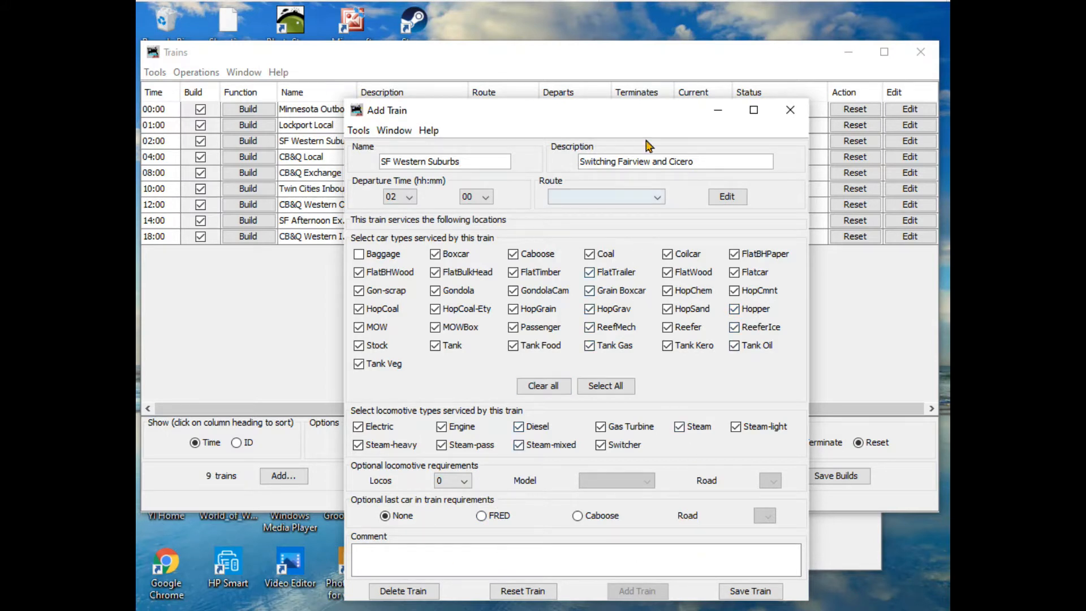
drag(650, 110, 646, 40)
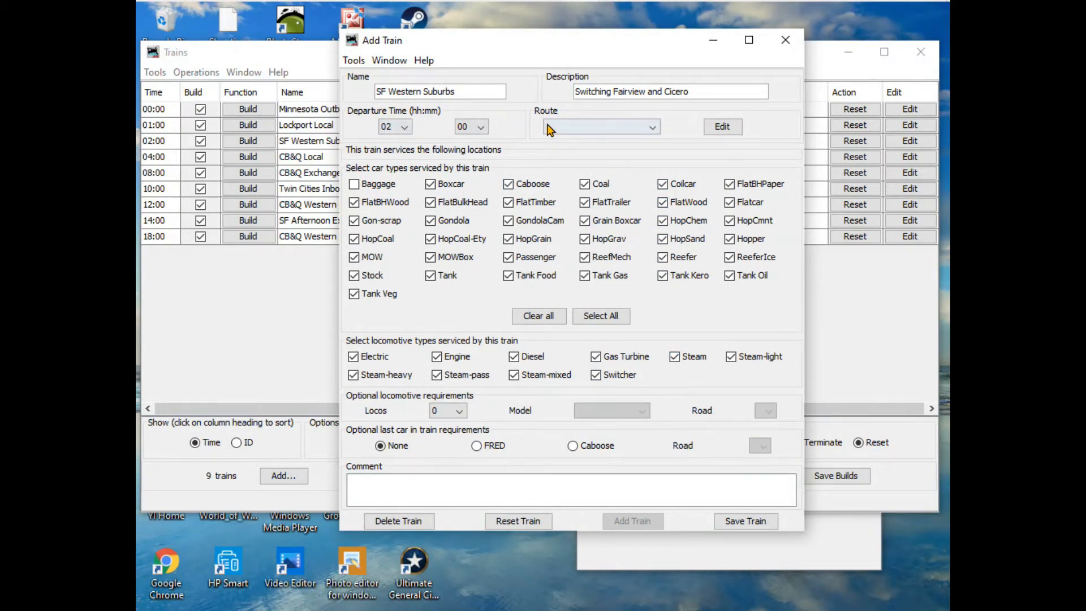
click(653, 129)
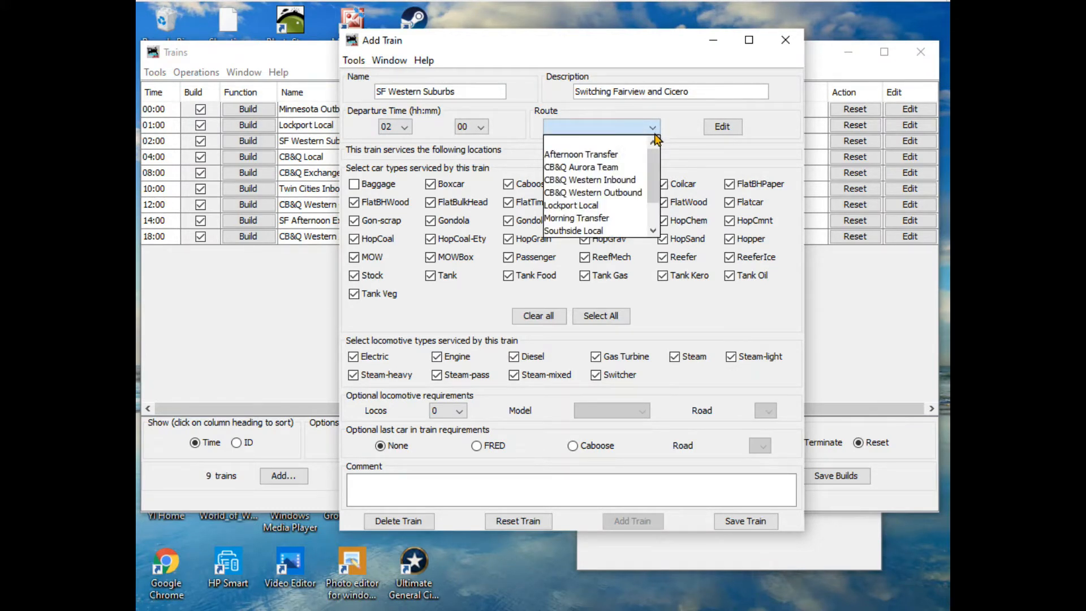
drag(654, 161, 655, 184)
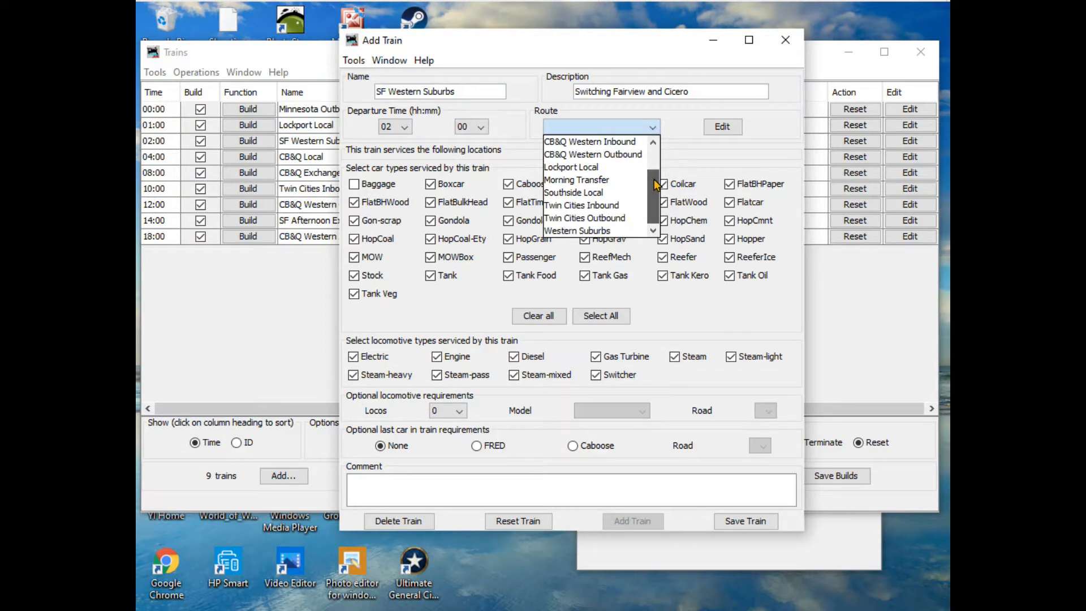
click(607, 231)
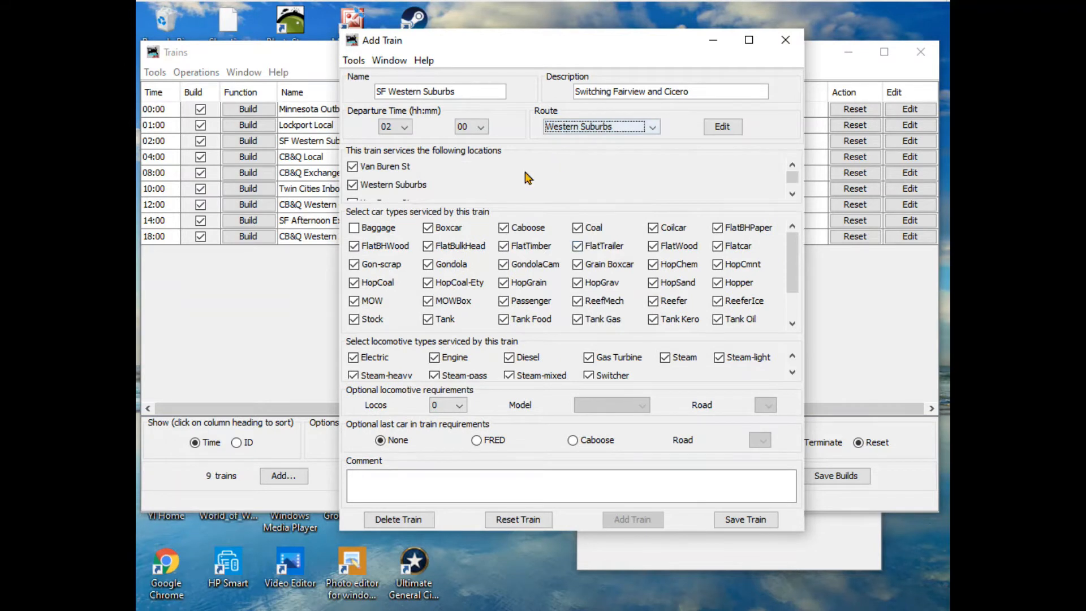
- Review the locations serviced by the SF Western Suburbs train, then save it and close its window
scroll(551, 180, down, 1)
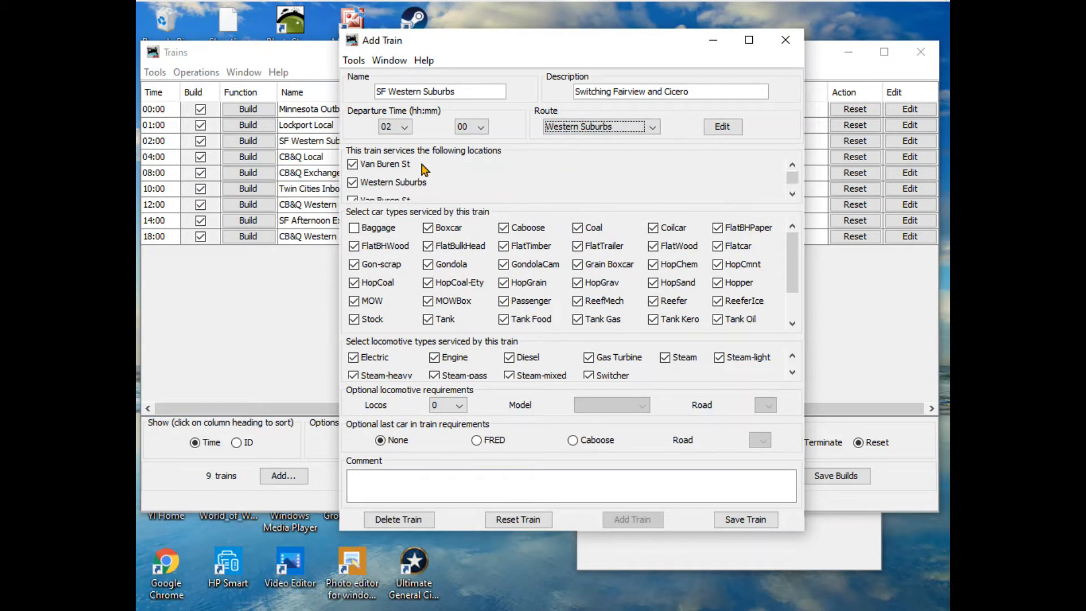
drag(790, 174, 793, 187)
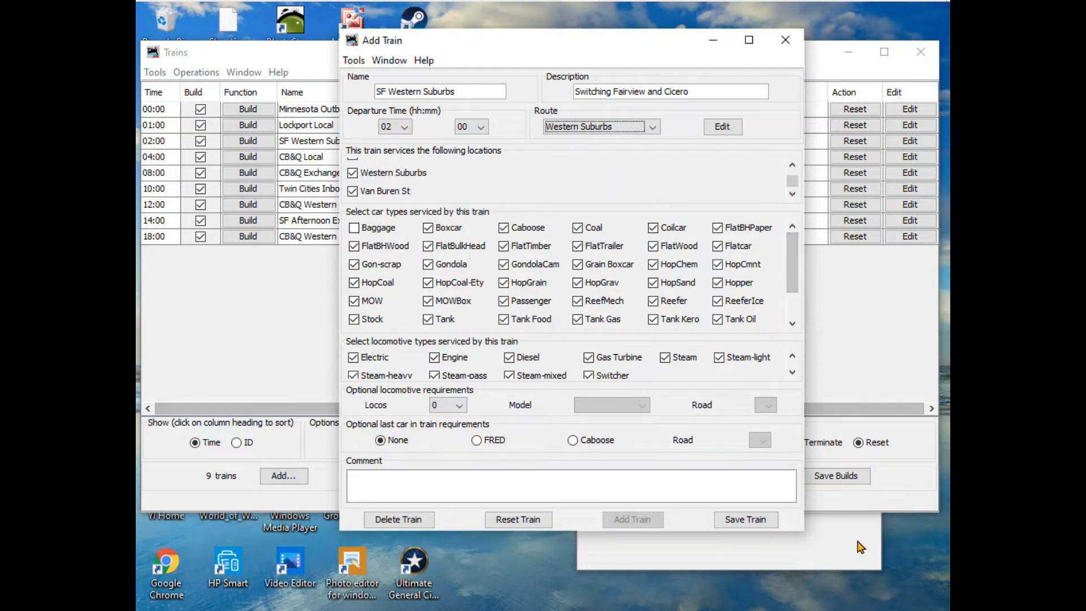
click(744, 523)
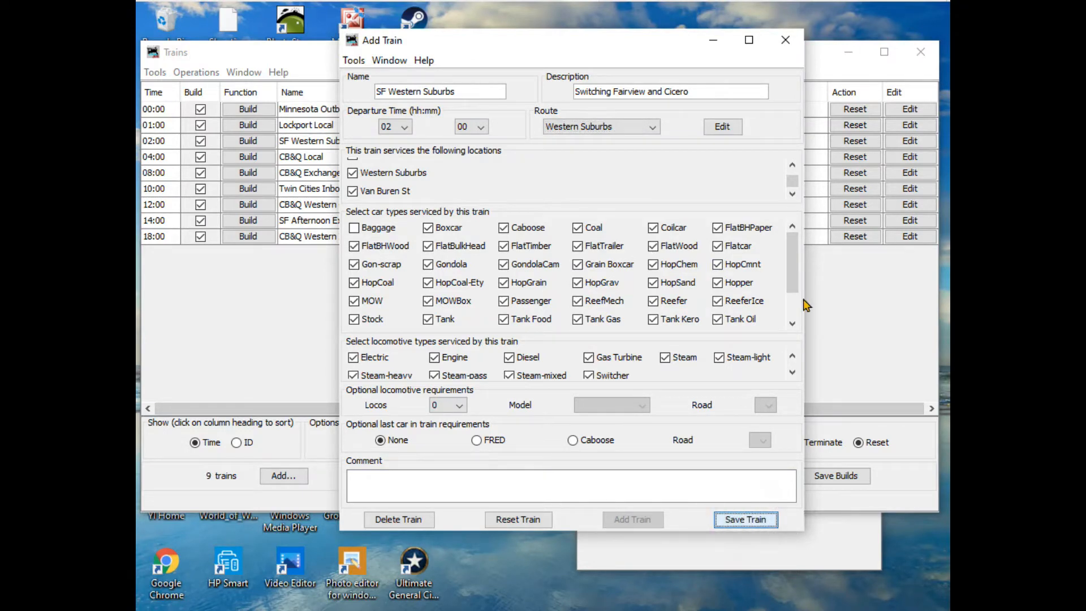
click(784, 41)
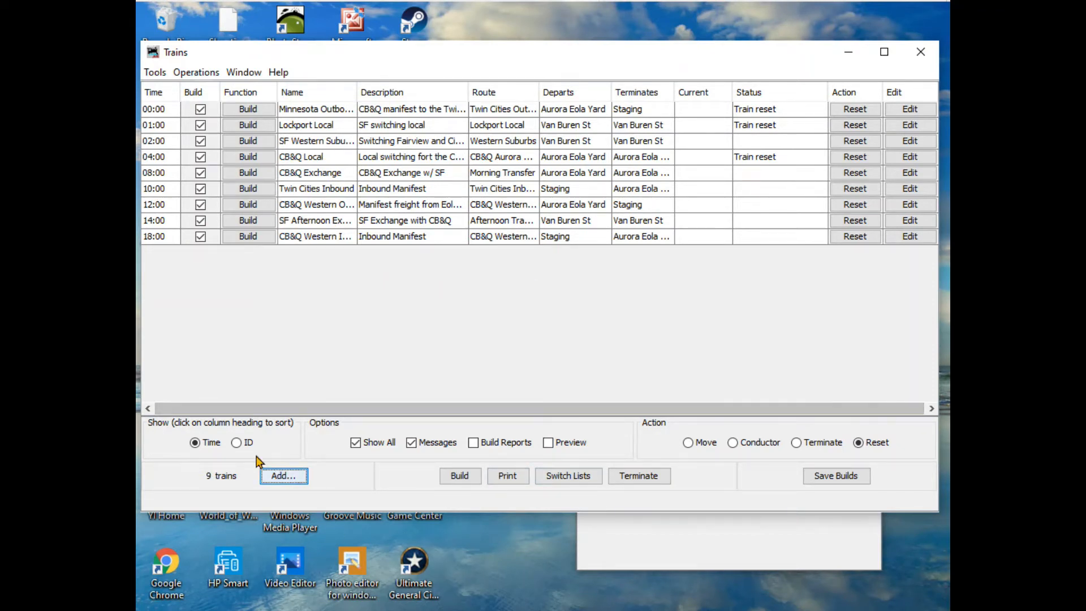
- Add a train named "SF Southsider" with description "Switches the stockyards and packing plant" and departure time 03:00
click(280, 476)
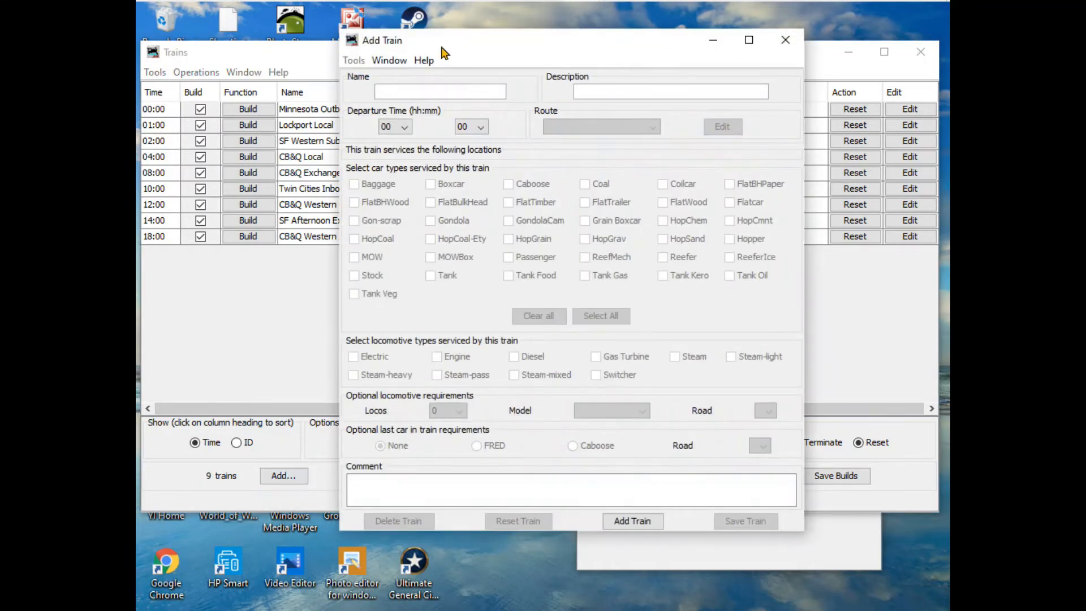
click(392, 91)
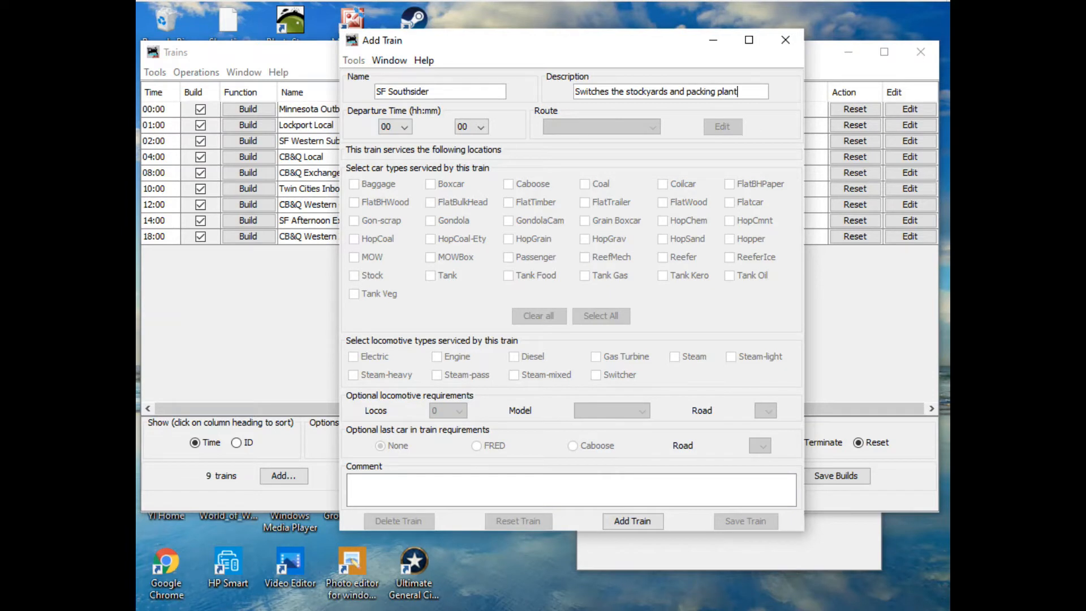
click(405, 129)
click(394, 186)
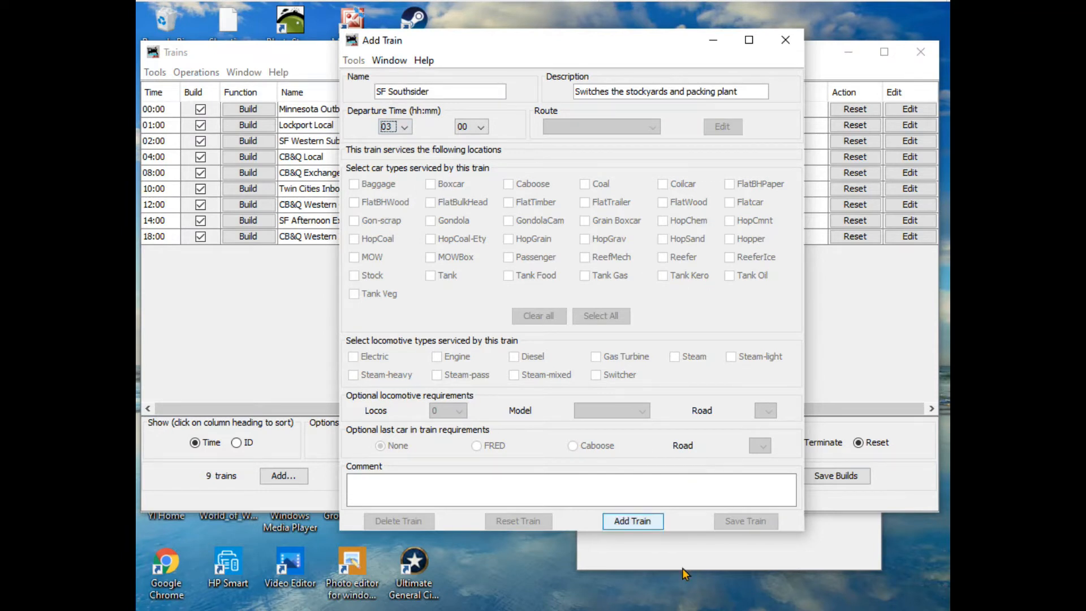
click(632, 521)
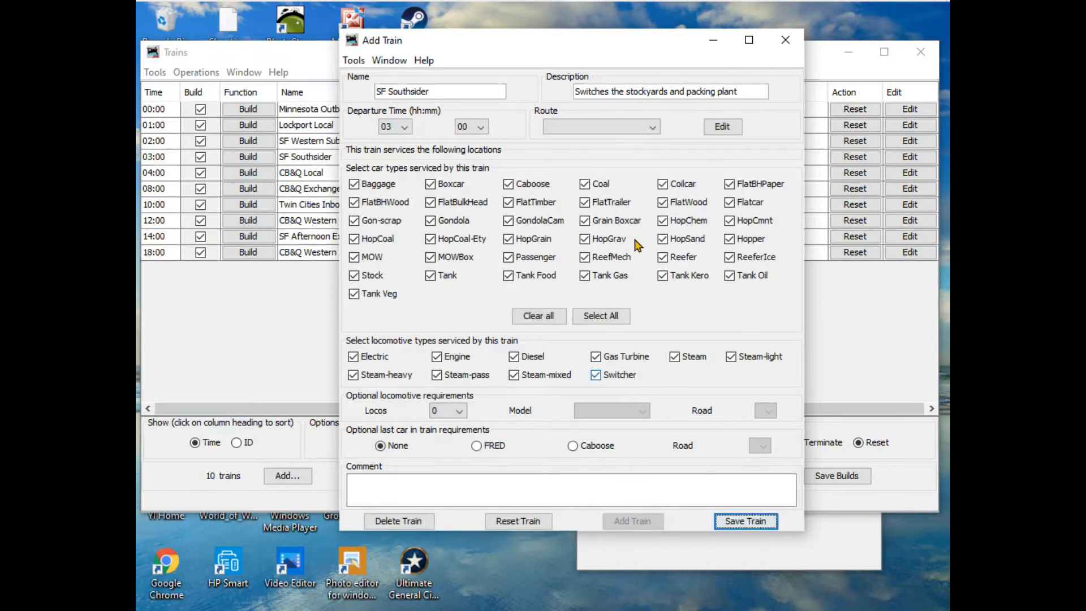
- Assign the Southside Local route to the SF Southsider train and exclude Baggage cars
click(653, 131)
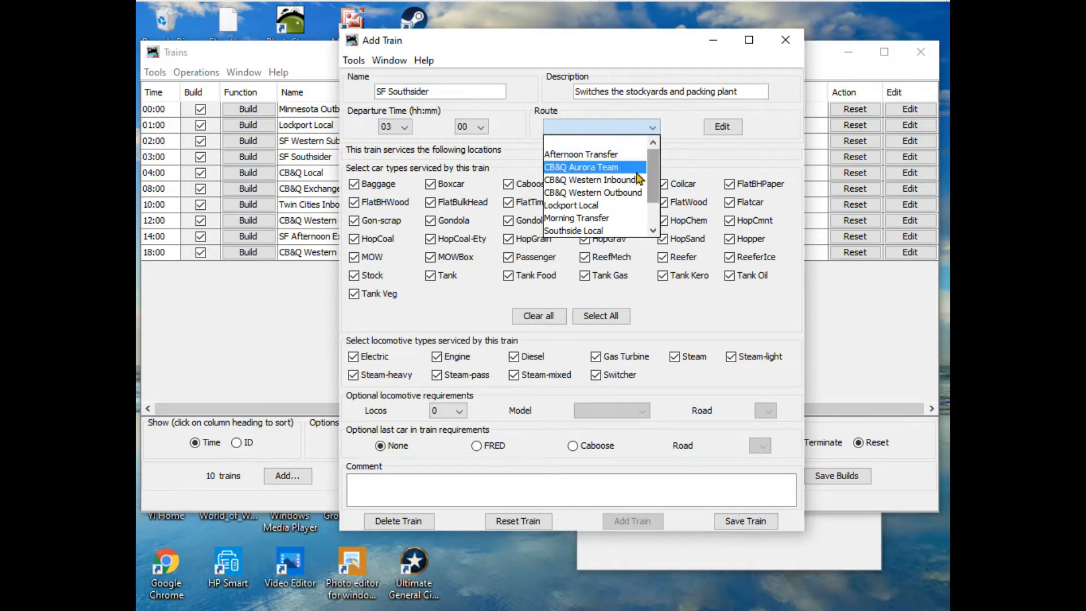
click(582, 230)
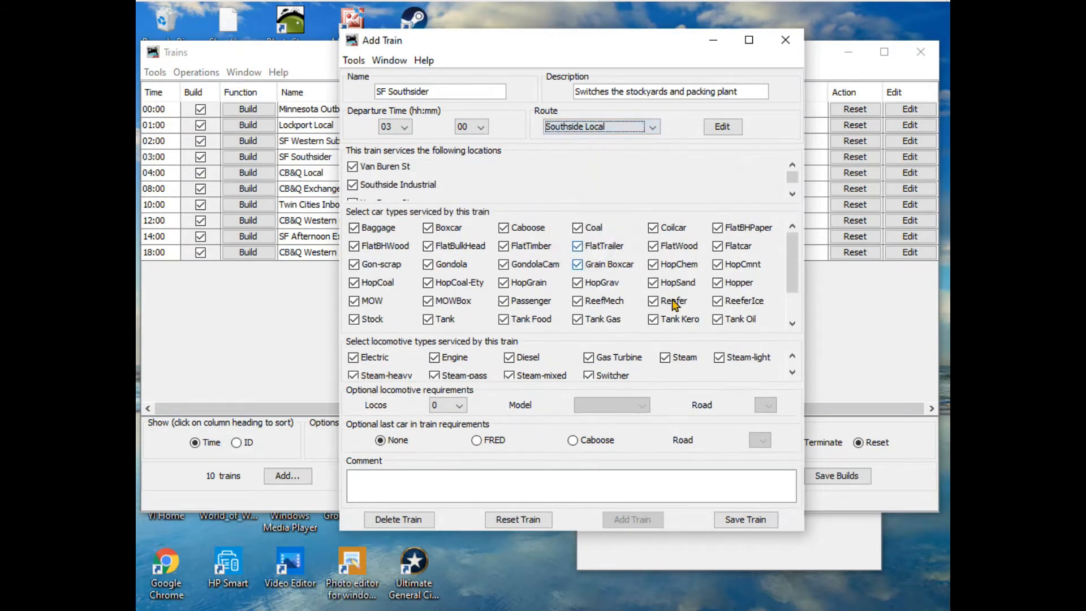
click(354, 228)
- Require a caboose as the last car of the SF Southsider train, then save it and close its window
mouse_move(792, 262)
mouse_down()
mouse_move(798, 314)
mouse_move(794, 257)
mouse_move(794, 273)
mouse_up()
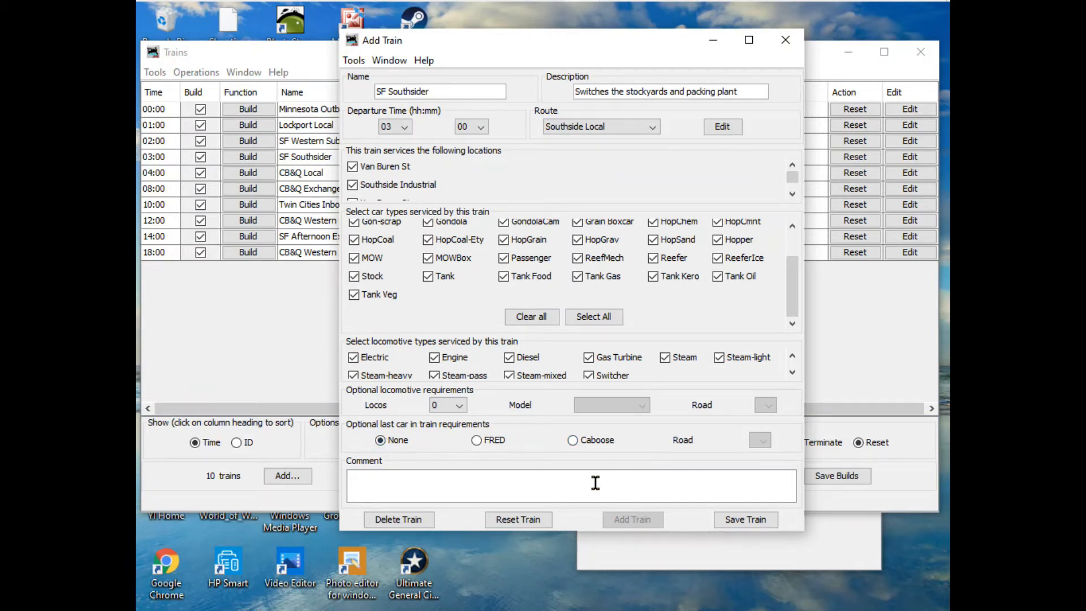
click(579, 438)
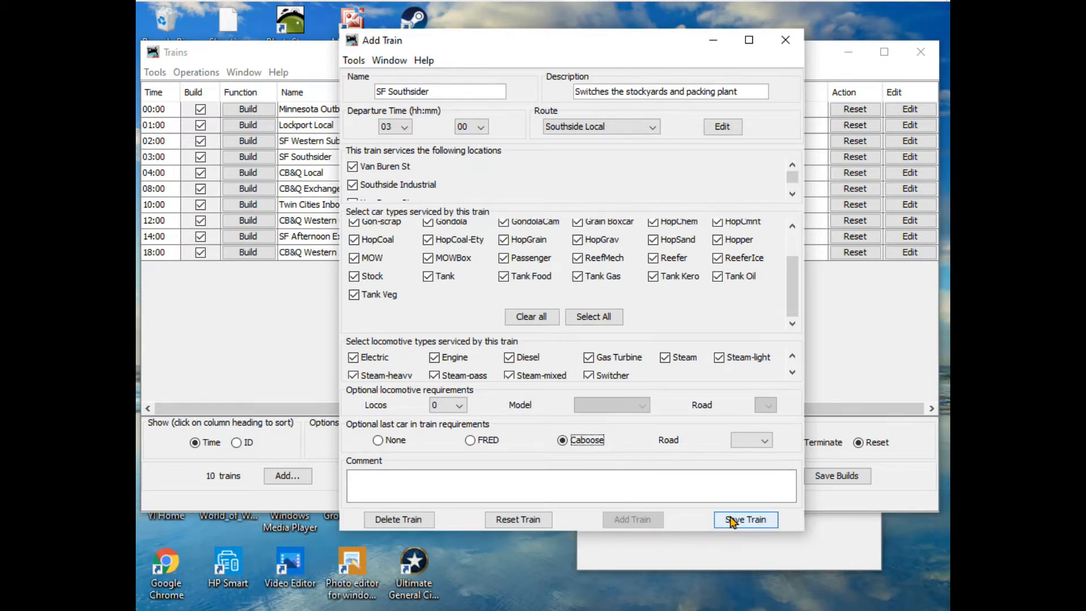
click(747, 521)
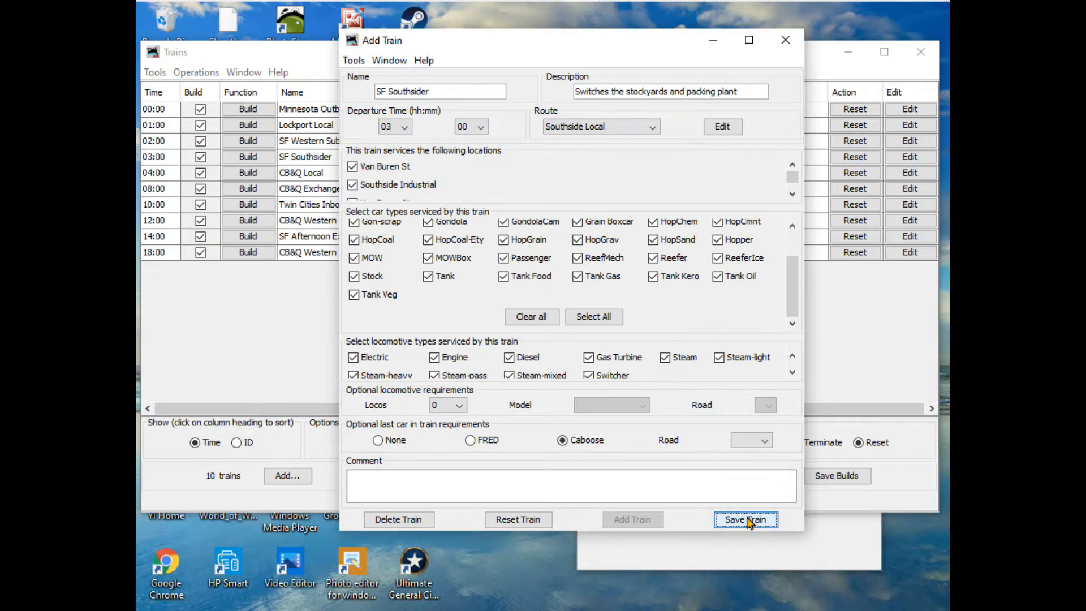
click(789, 42)
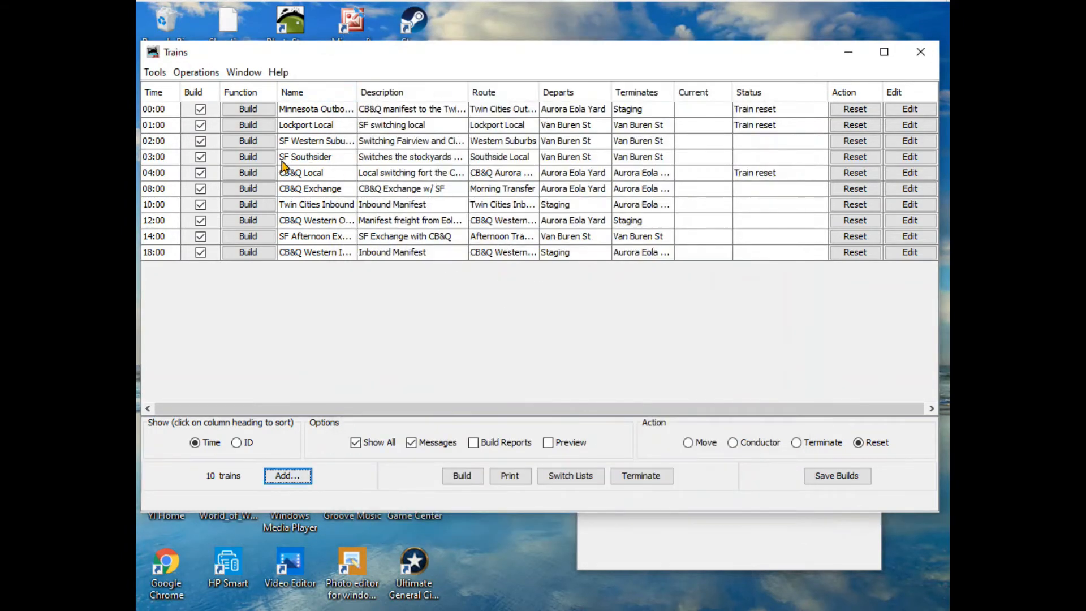
- Edit the SF Western Suburbs train to require a caboose as its last car and save the change
click(916, 142)
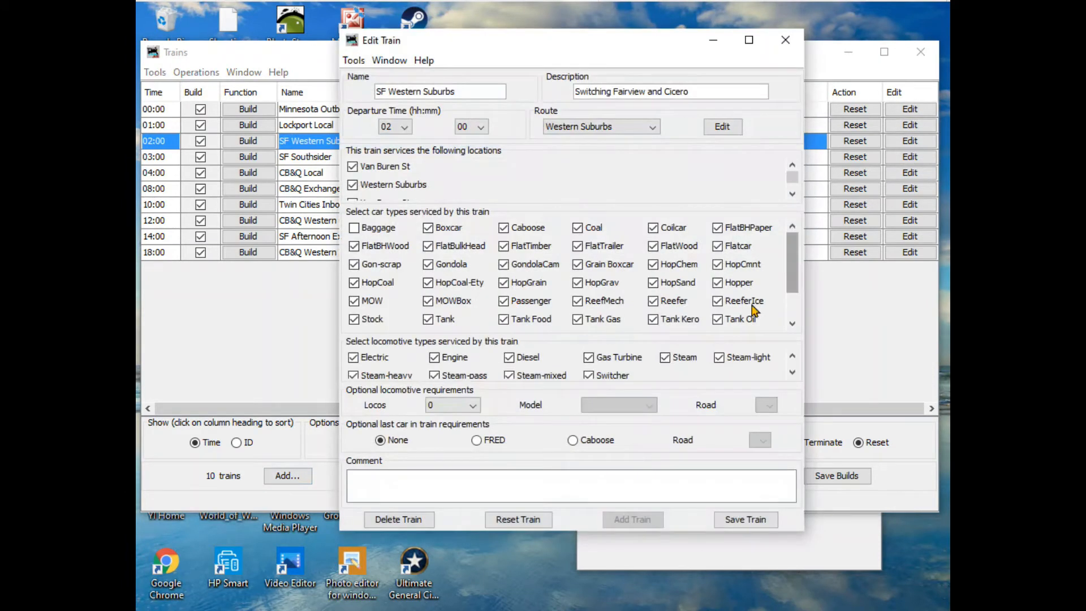
click(573, 440)
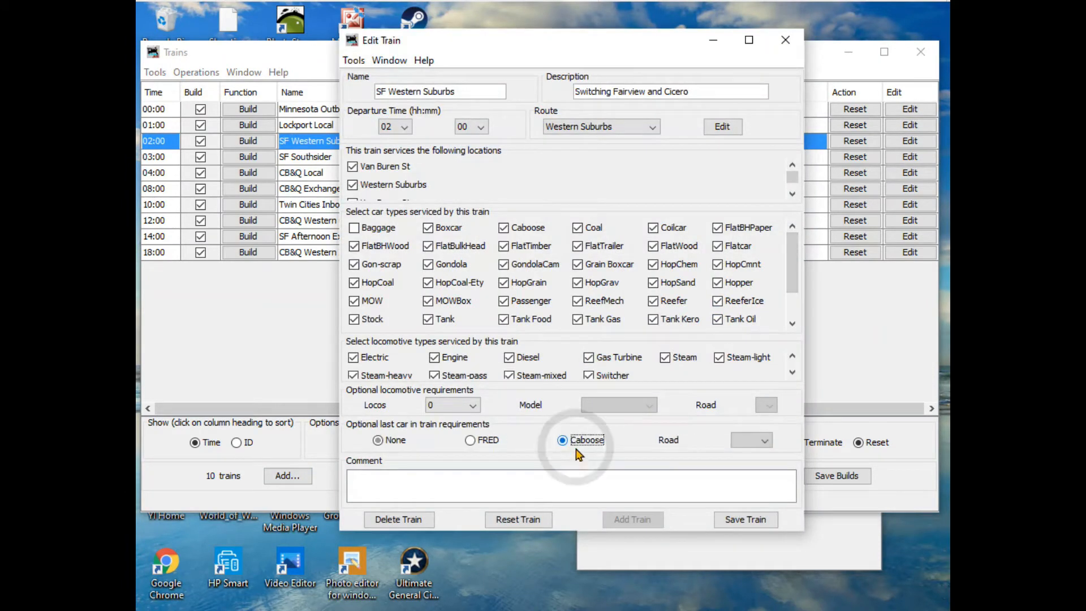
click(763, 523)
click(787, 42)
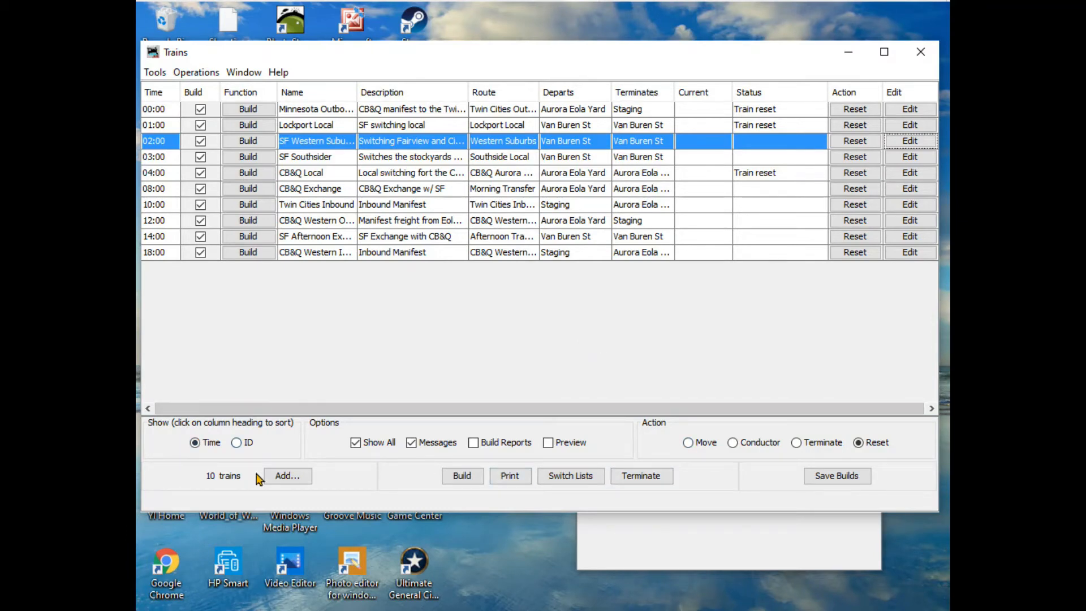
- Add a train named "SF SW Manifest" with description "Outbound SF to LA" and departure time 09:00
click(283, 475)
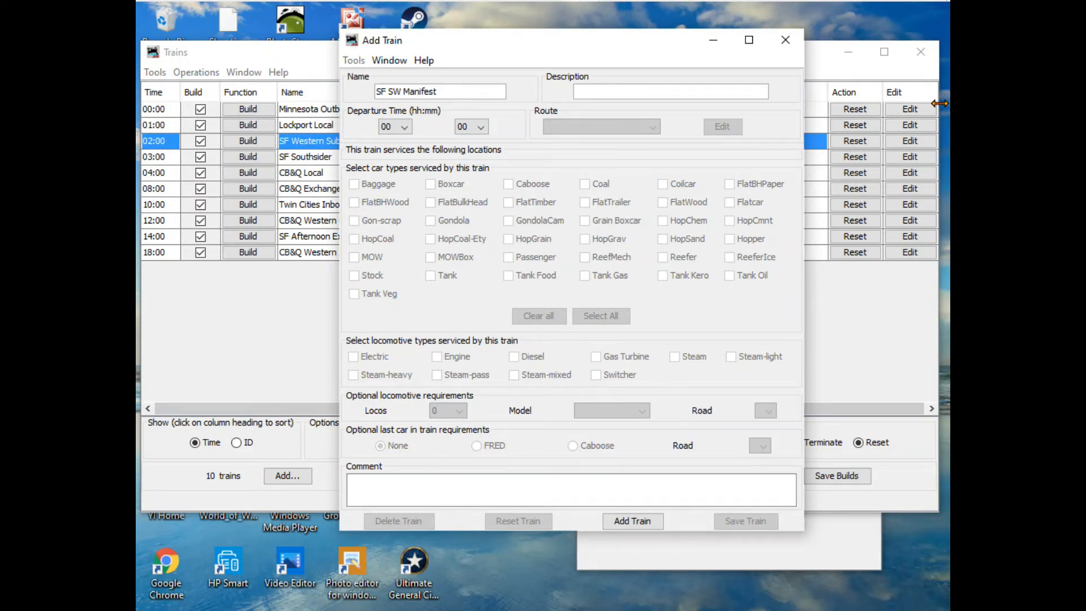
click(583, 91)
drag(460, 50, 650, 203)
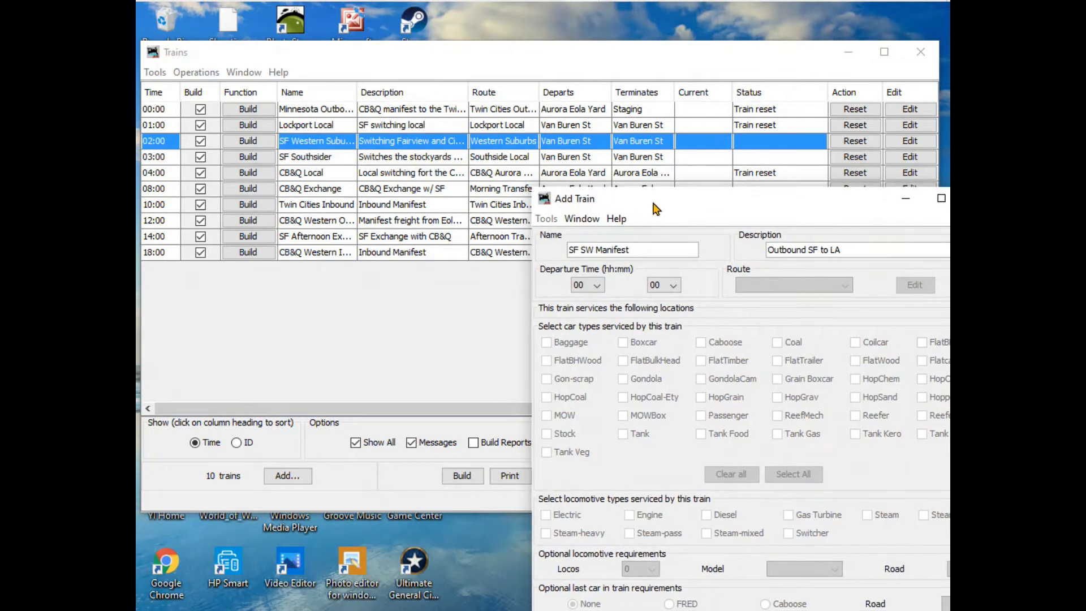
drag(651, 203, 638, 303)
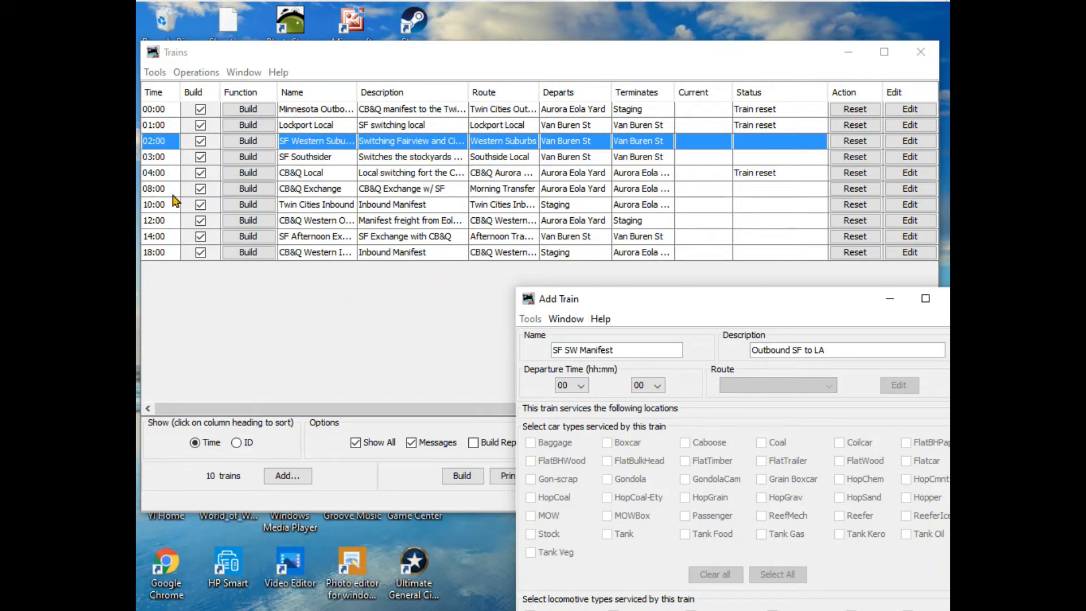
click(569, 385)
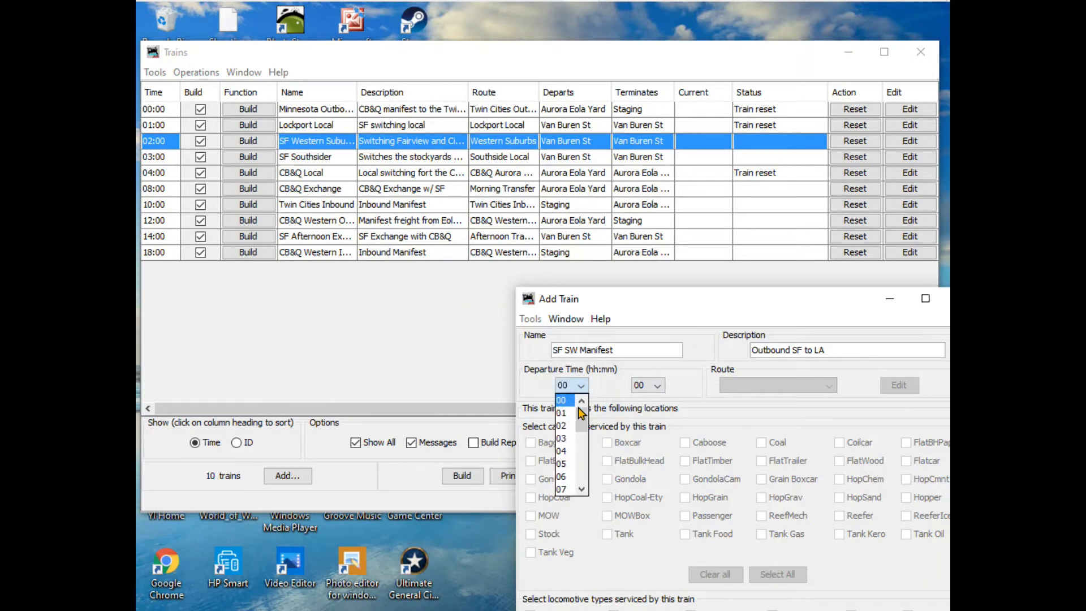
click(583, 491)
click(582, 490)
click(583, 491)
click(563, 476)
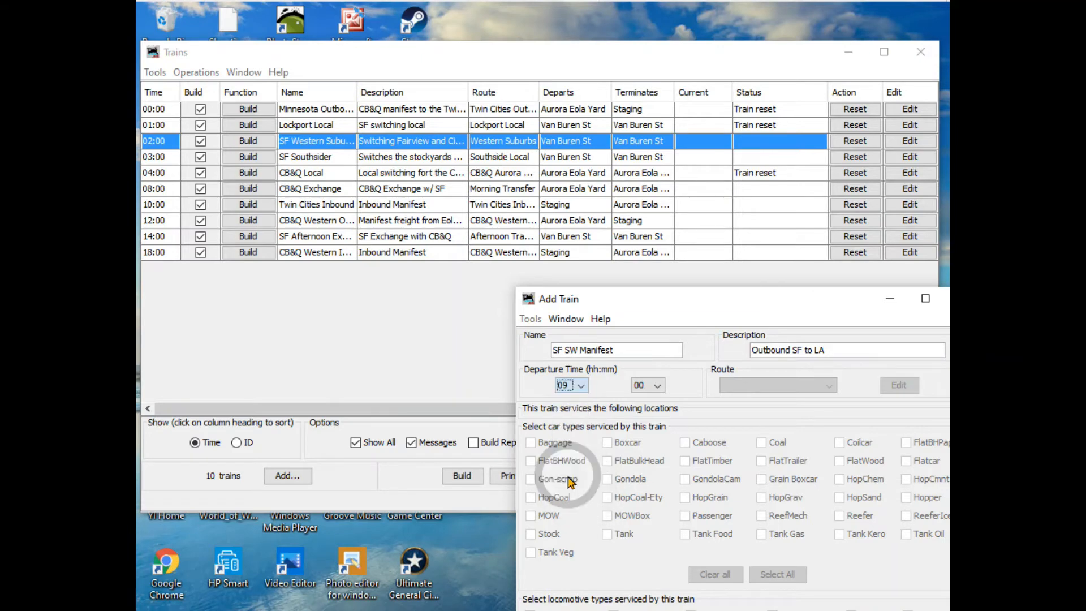
drag(676, 305, 600, 104)
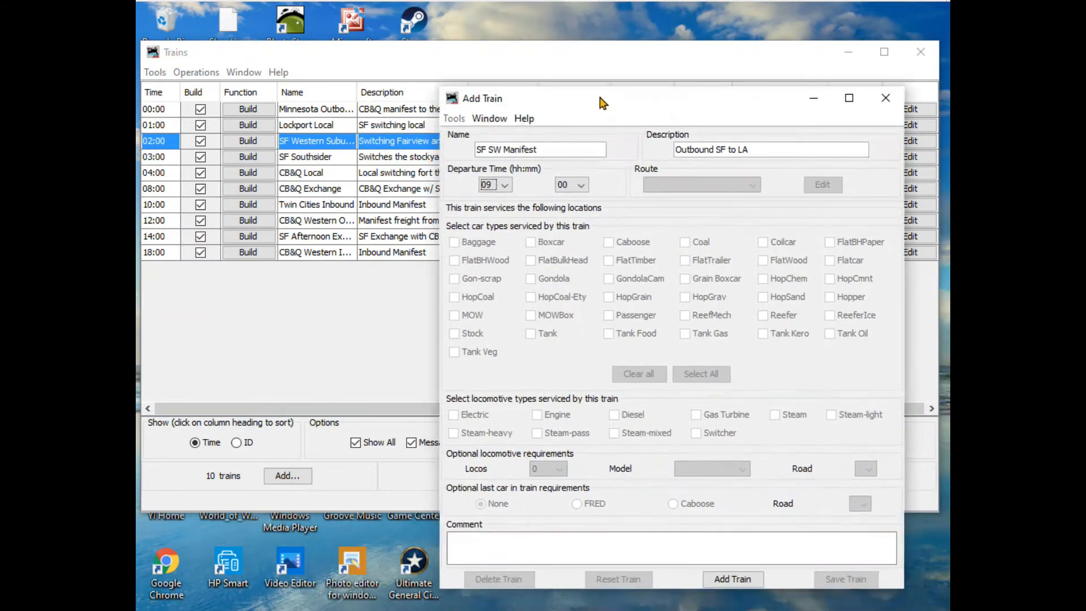
click(734, 579)
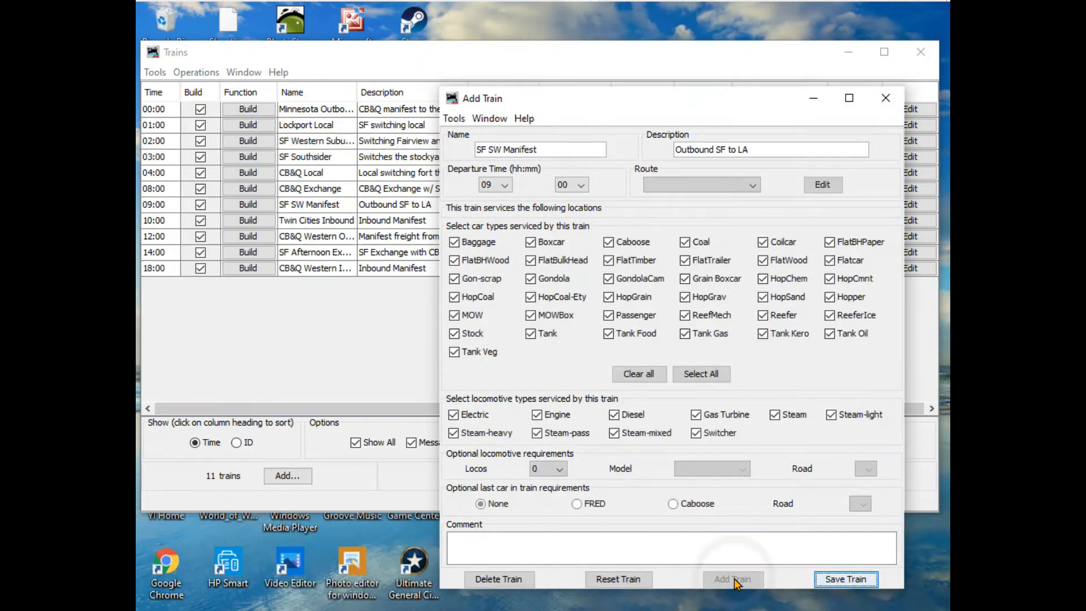
- Exclude Baggage cars from the SF SW Manifest train, require a caboose as its last car and try to save it
click(454, 242)
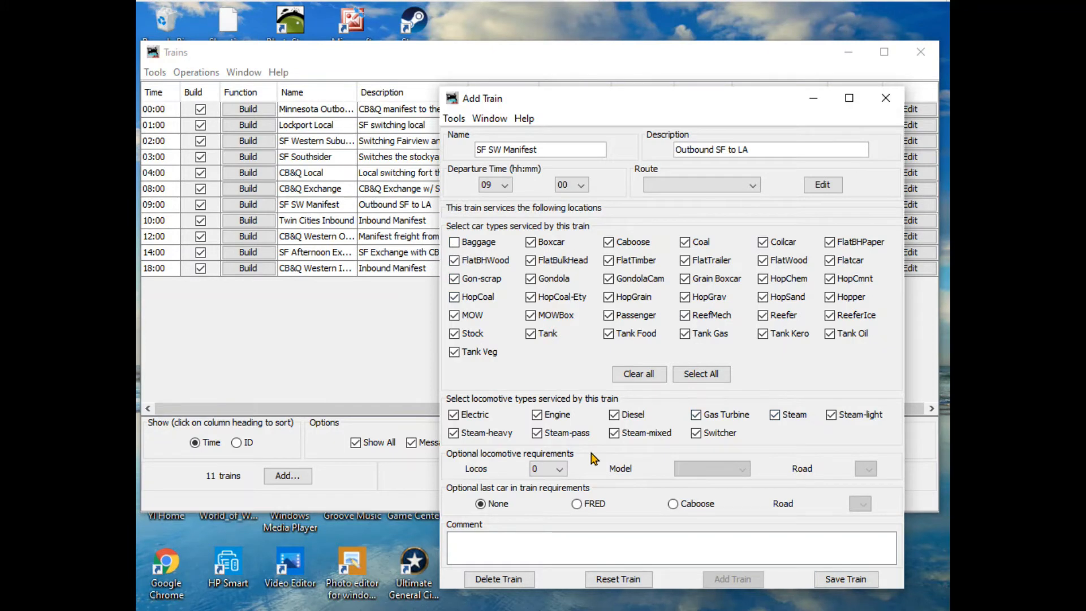
click(672, 503)
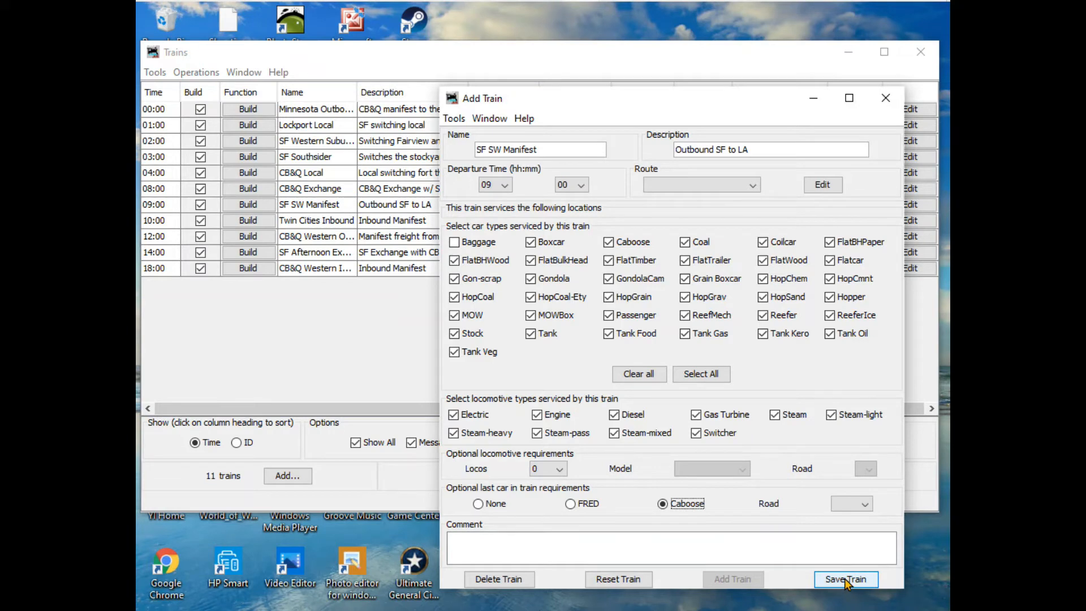
click(843, 579)
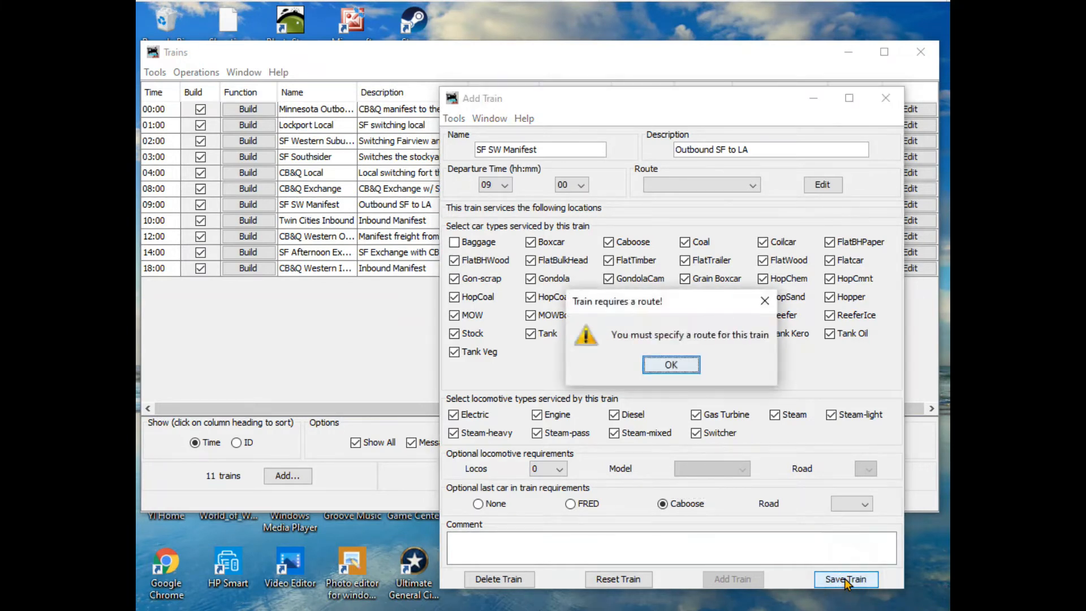
click(671, 365)
- Look through the available routes for the SF SW Manifest train, then minimize the Add Train and Trains windows
click(752, 186)
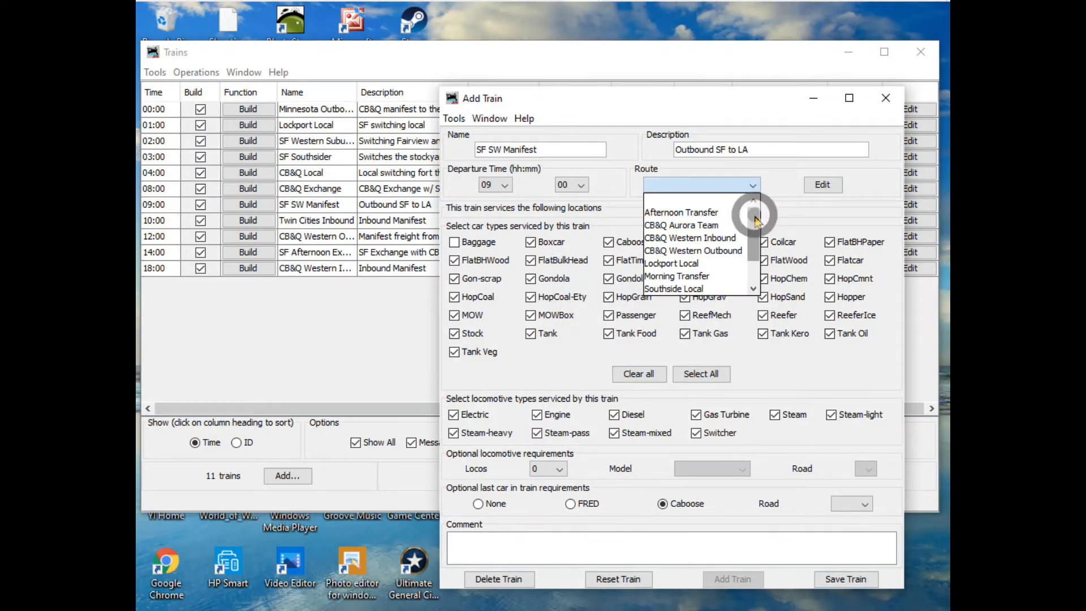
drag(754, 211, 759, 249)
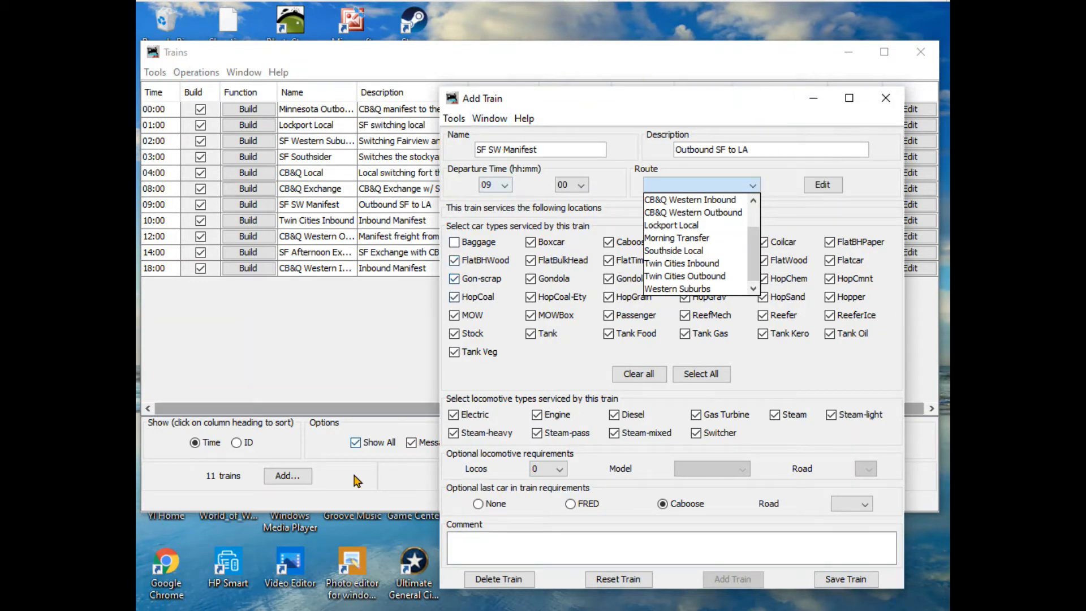
click(814, 103)
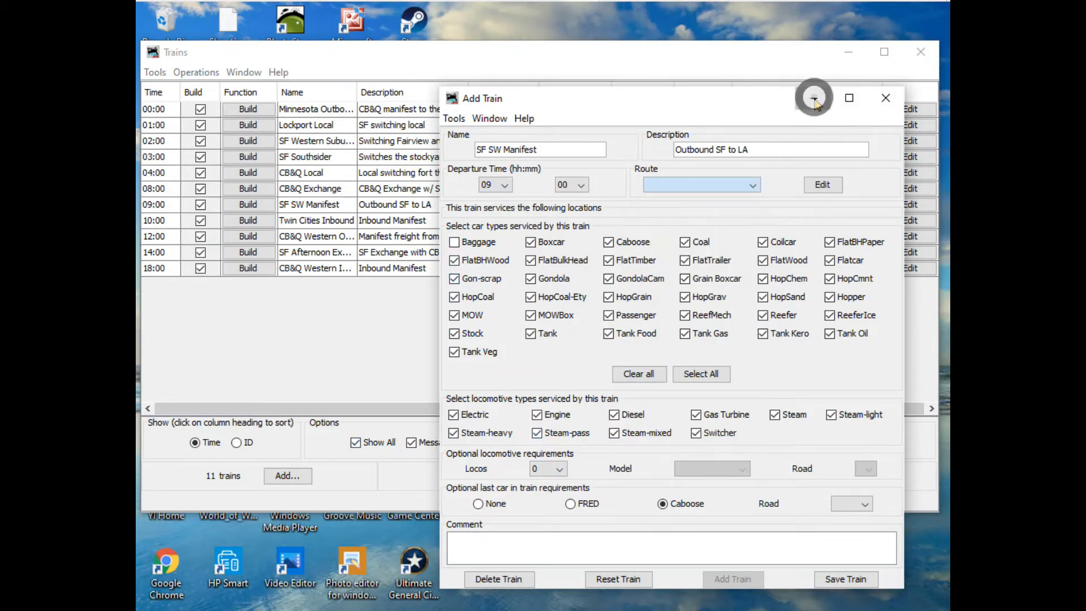
click(848, 56)
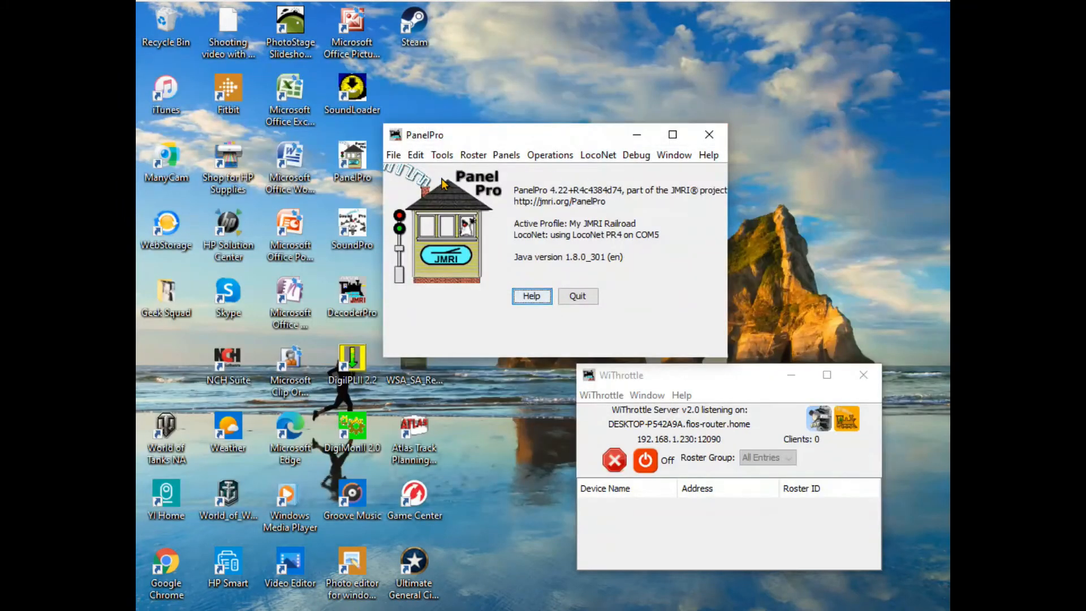
- Open the Operations routes list and add and save a route named "SF SW Manifest Outbound"
click(552, 154)
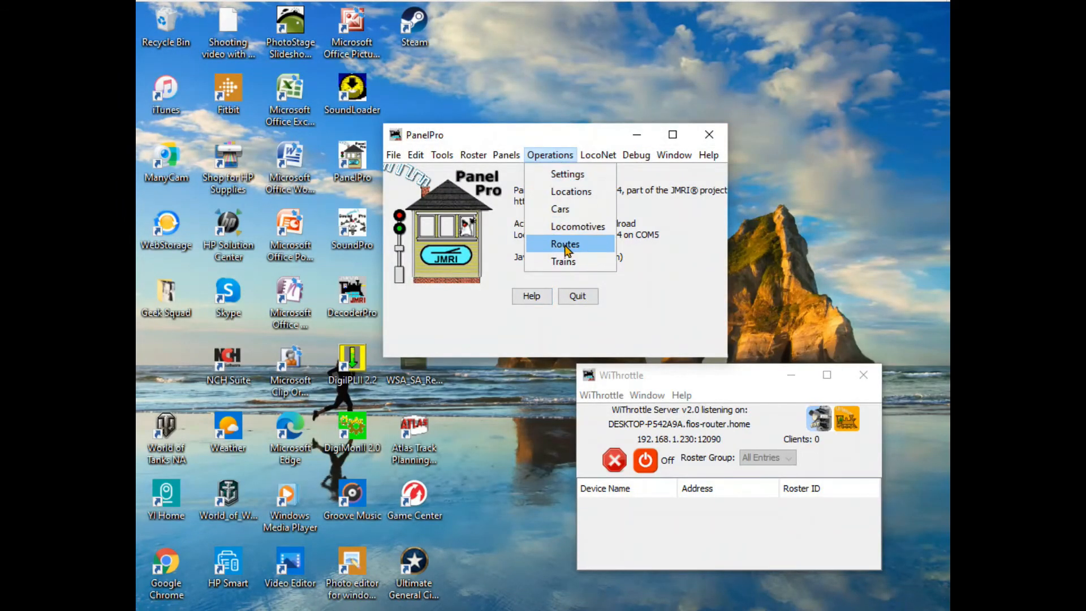
click(566, 245)
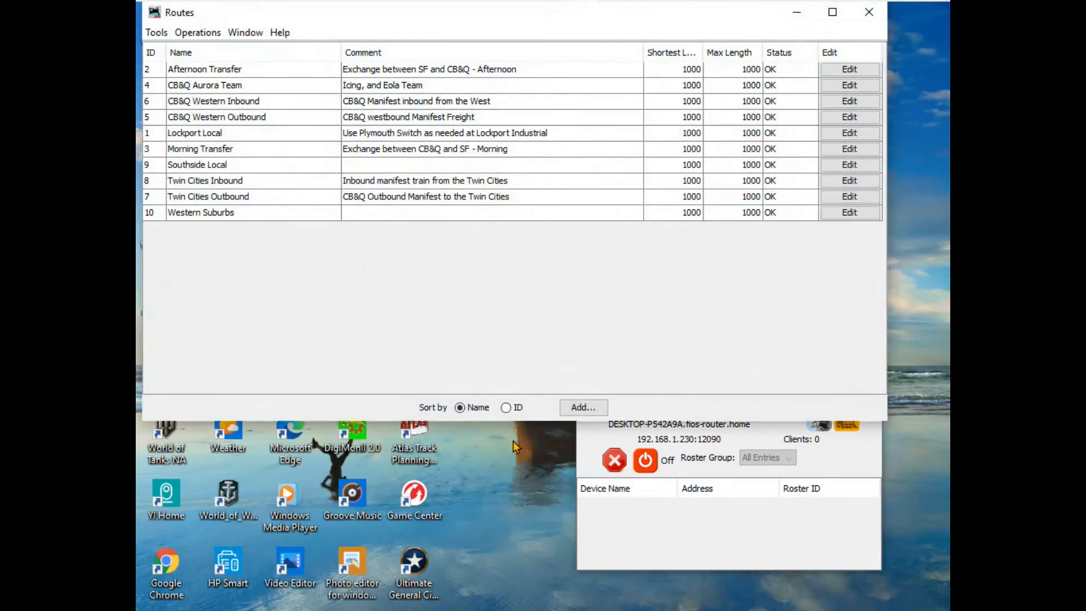
click(583, 407)
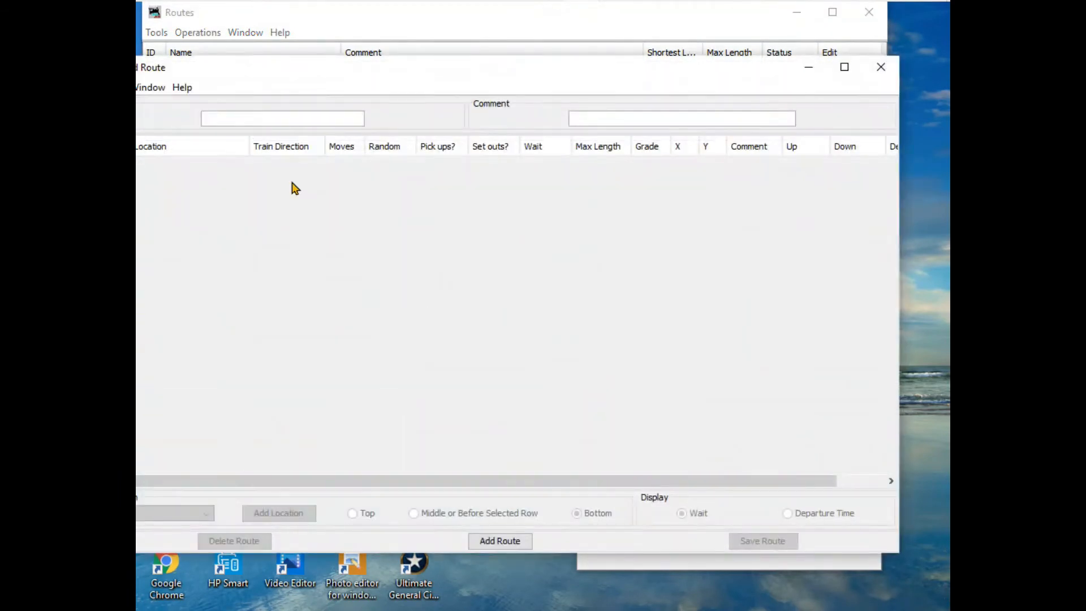
click(208, 119)
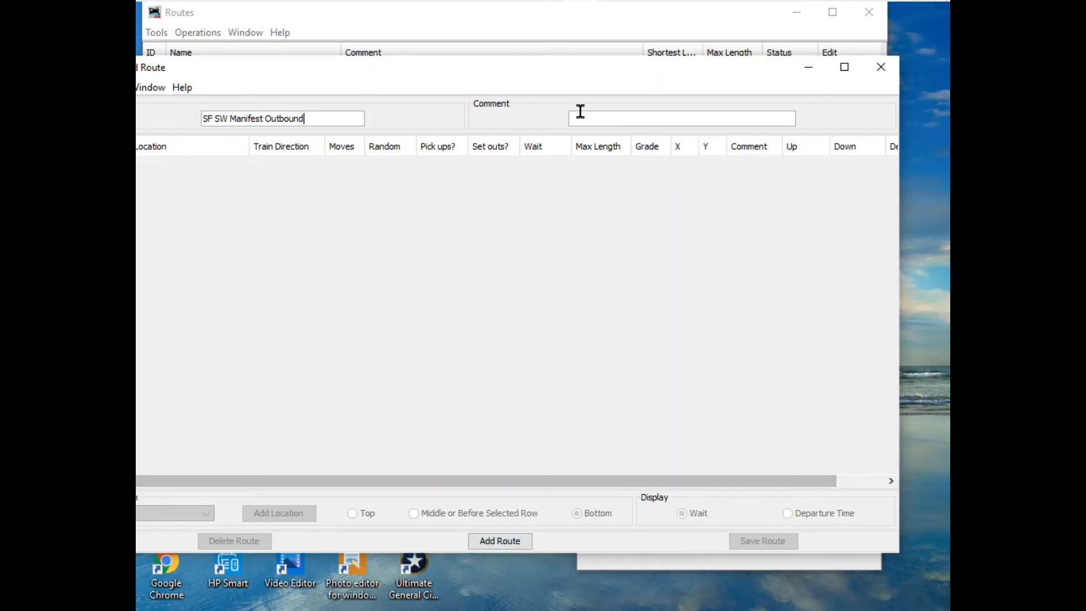
click(516, 542)
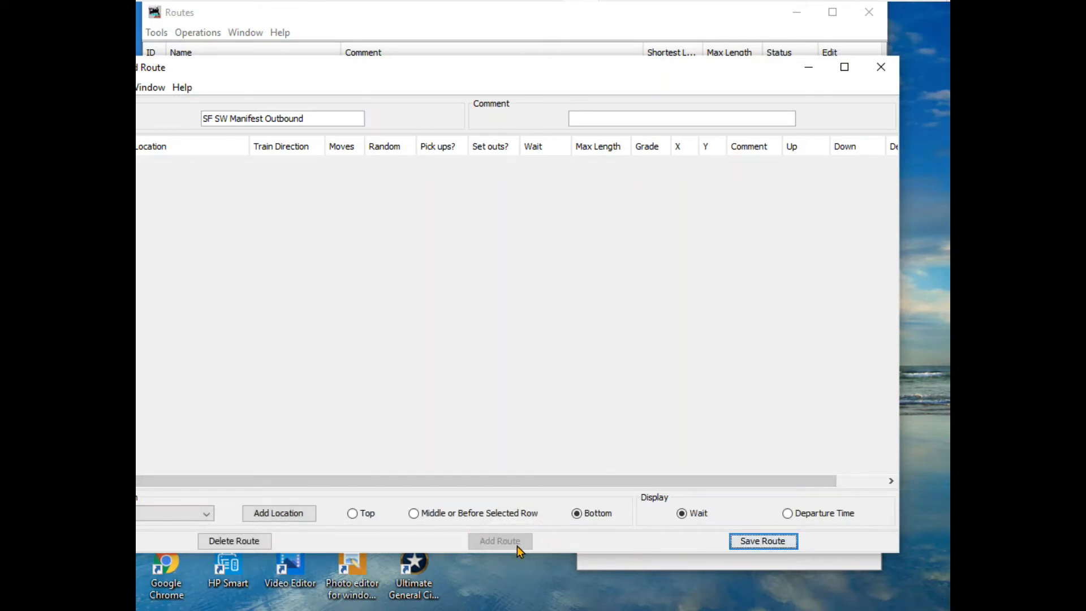
click(743, 541)
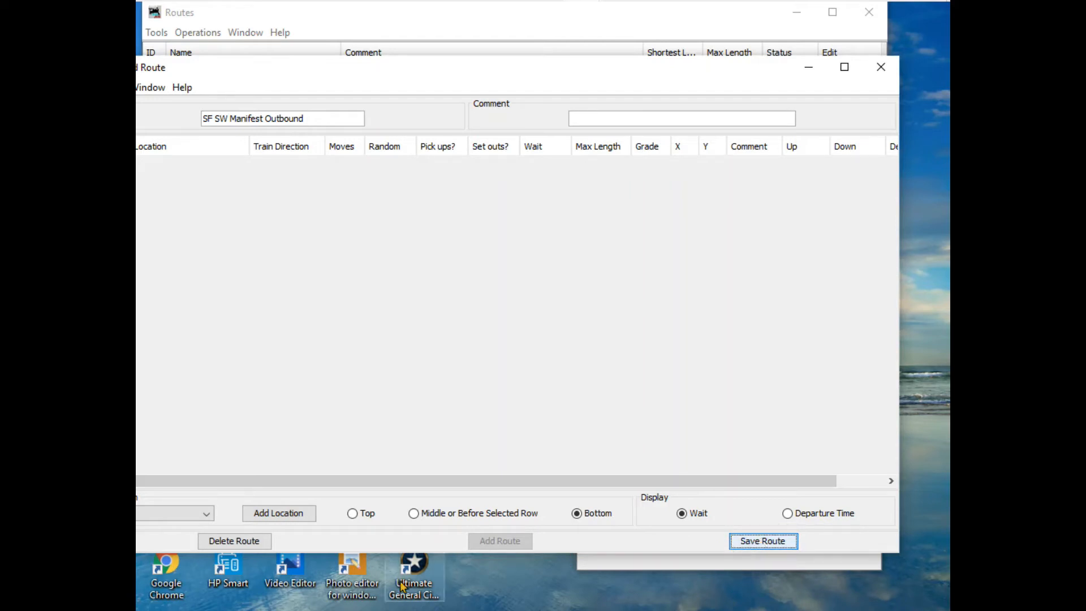
- Add Van Buren St and Staging as the locations of the SF SW Manifest Outbound route, then save it and close its window
click(207, 513)
scroll(186, 470, down, 2)
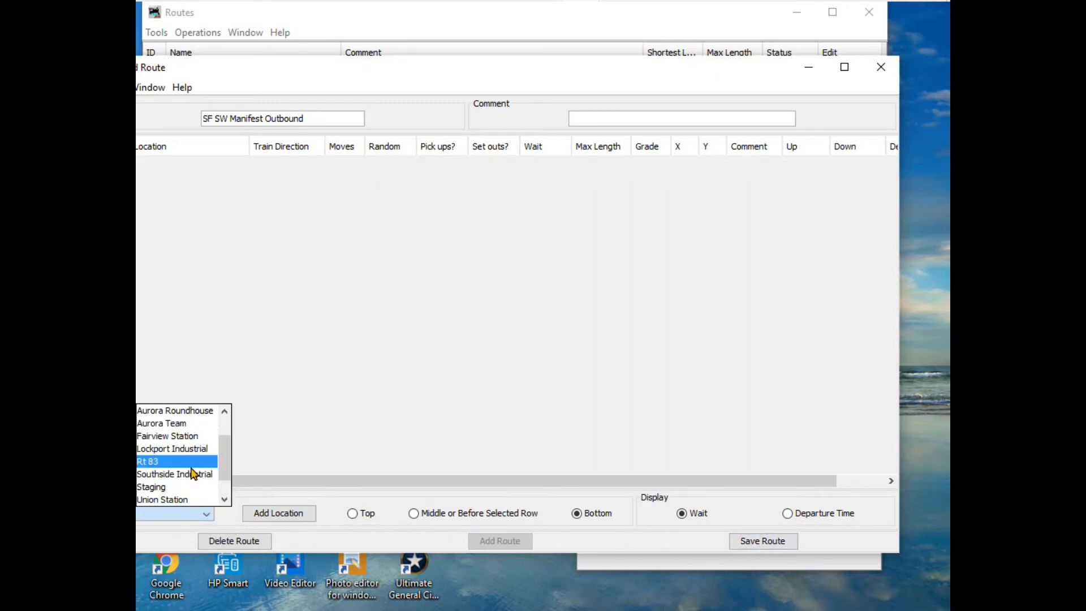
click(176, 486)
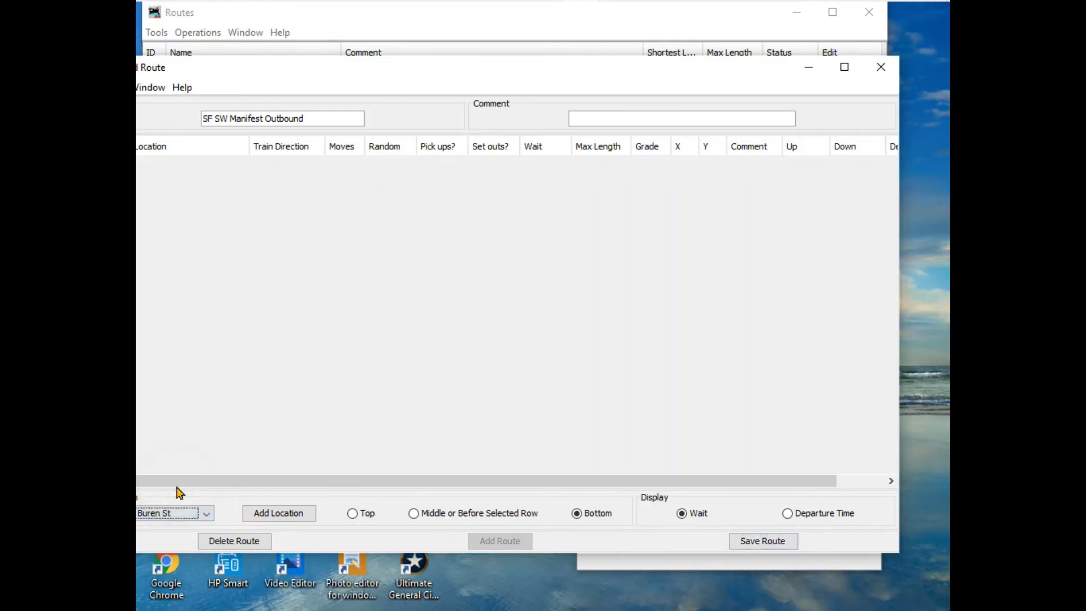
click(270, 511)
click(207, 515)
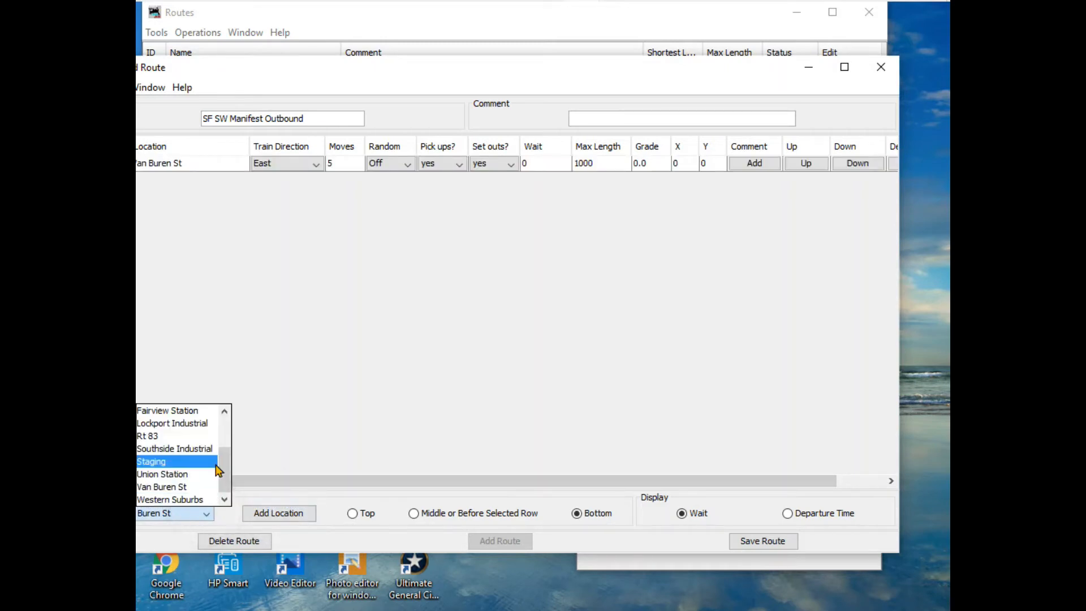
click(199, 462)
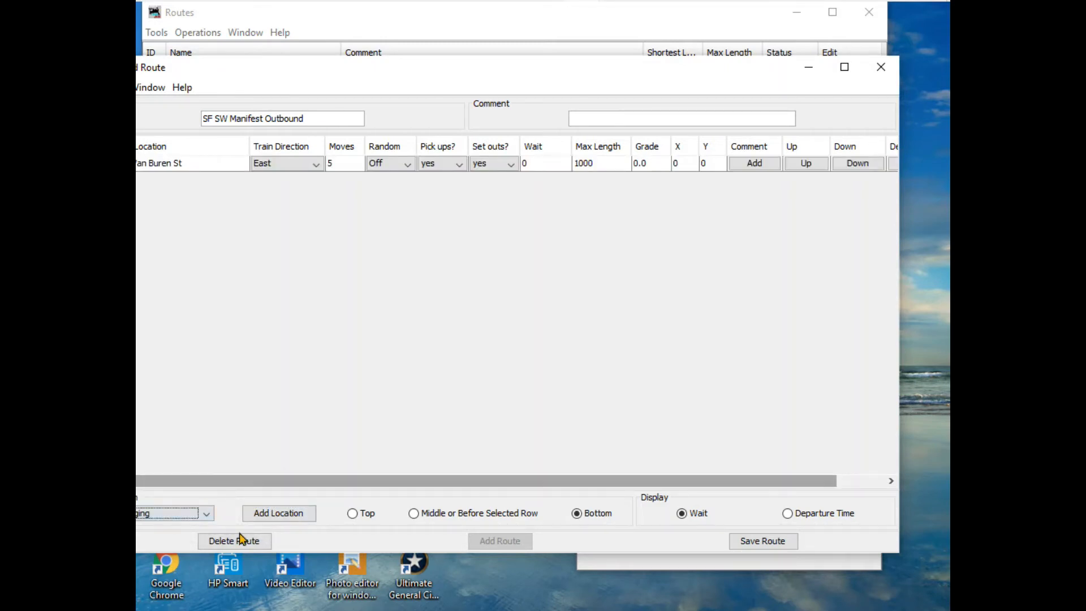
click(283, 515)
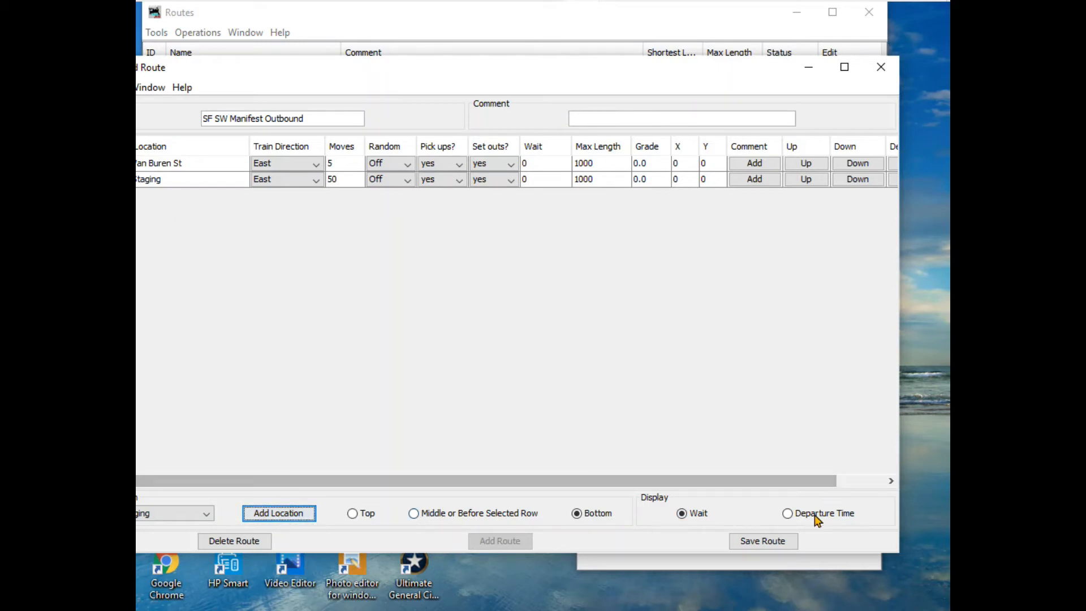
click(765, 545)
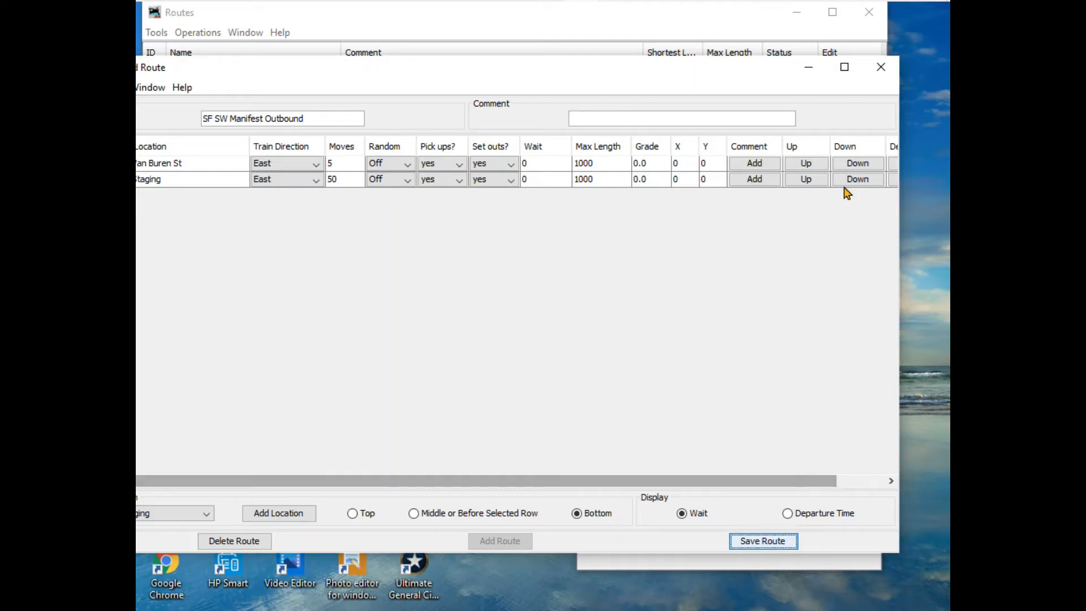
click(885, 63)
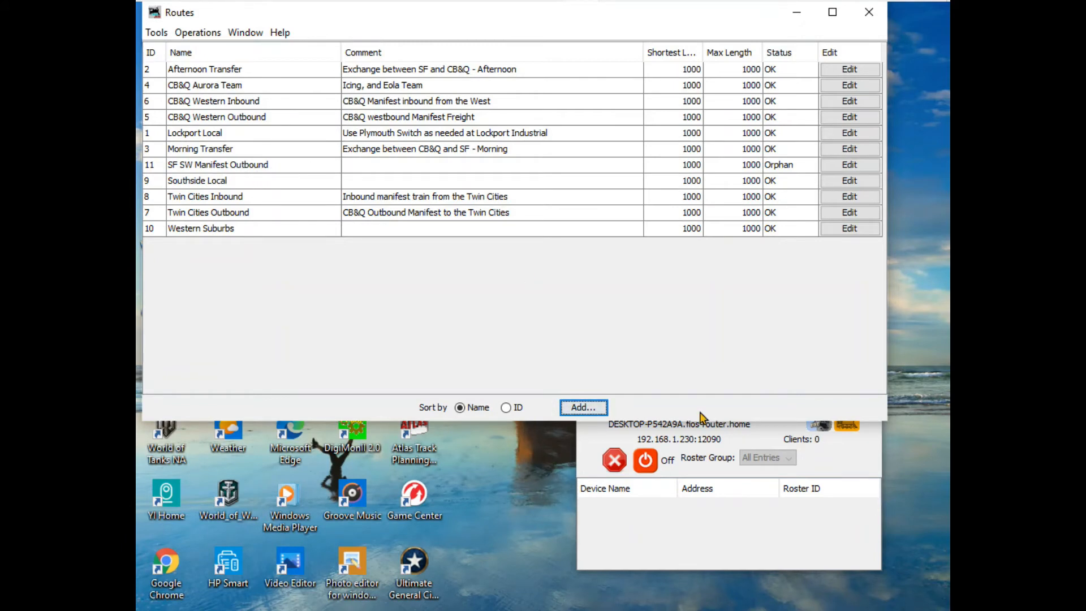
- Add another route named "SF SW Manifest Inbound" without a comment
click(577, 405)
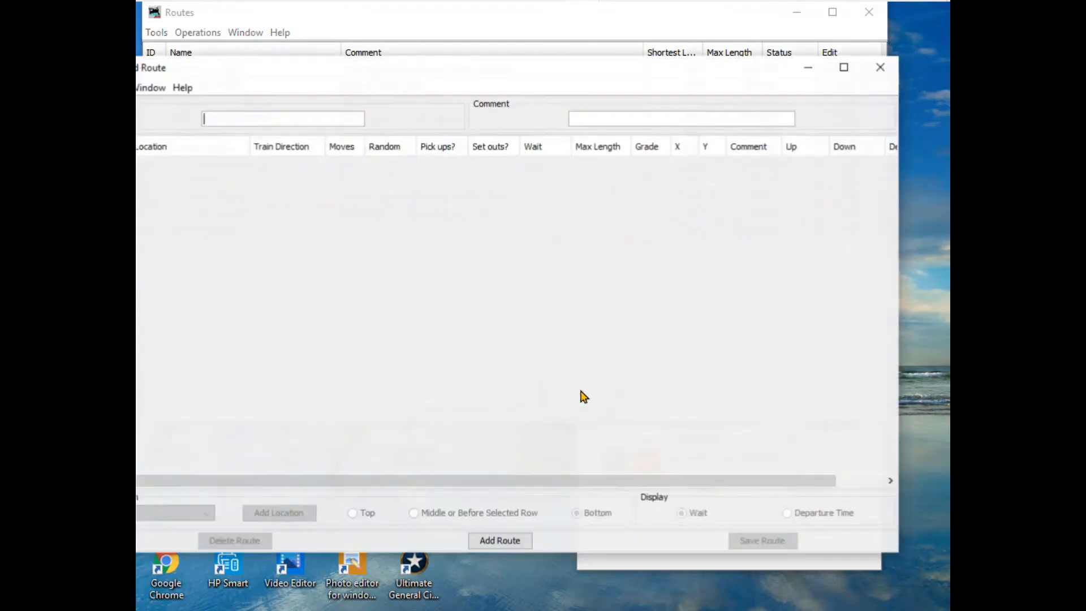
click(293, 121)
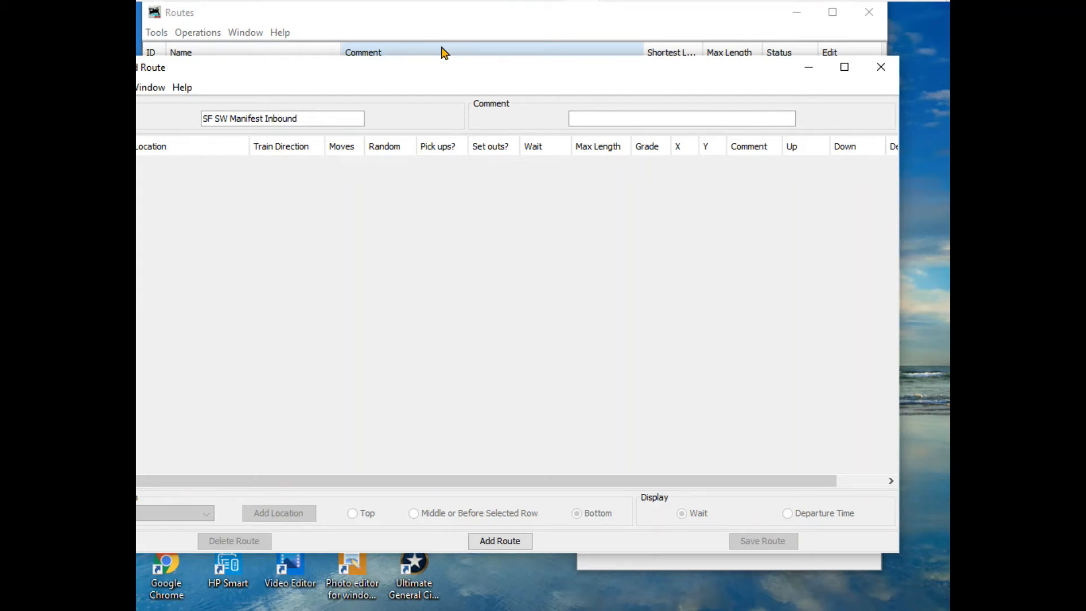
click(581, 117)
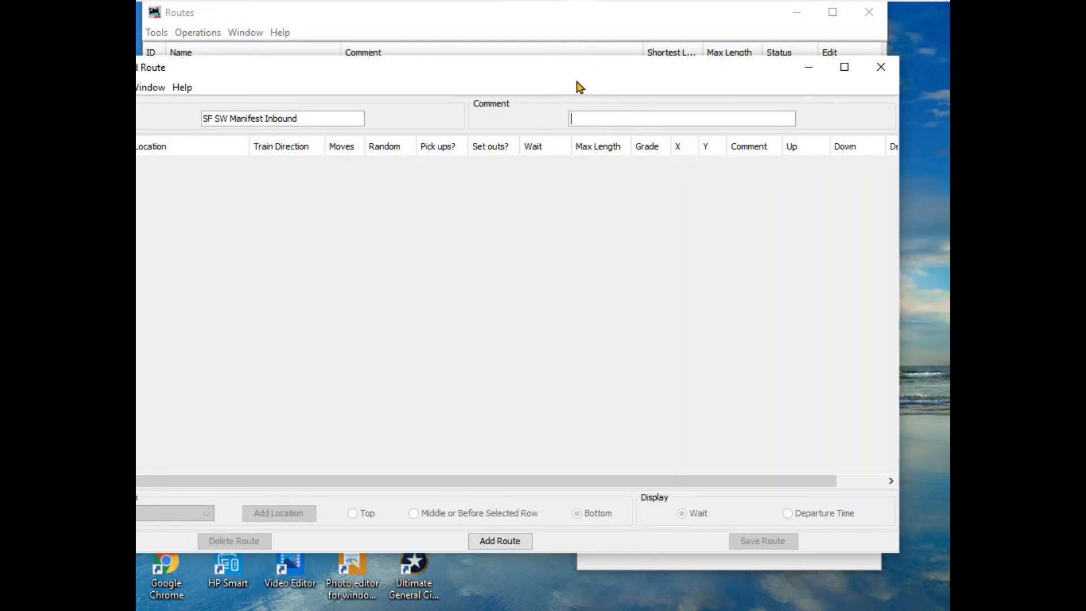
click(499, 541)
- Add Staging and Van Buren St, in that order, as the locations of the SF SW Manifest Inbound route
click(207, 513)
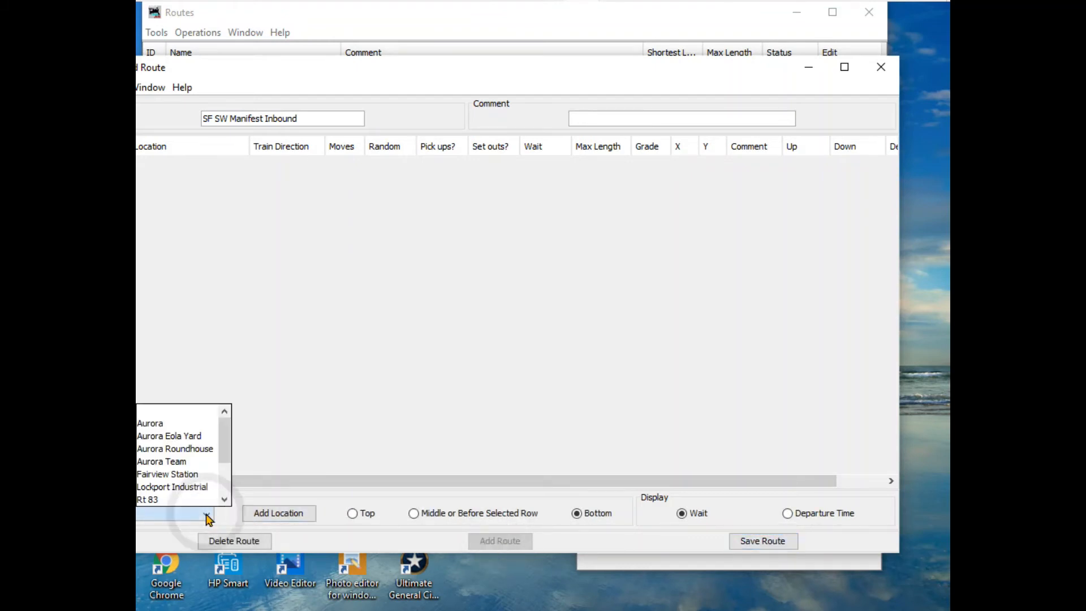
scroll(228, 452, down, 1)
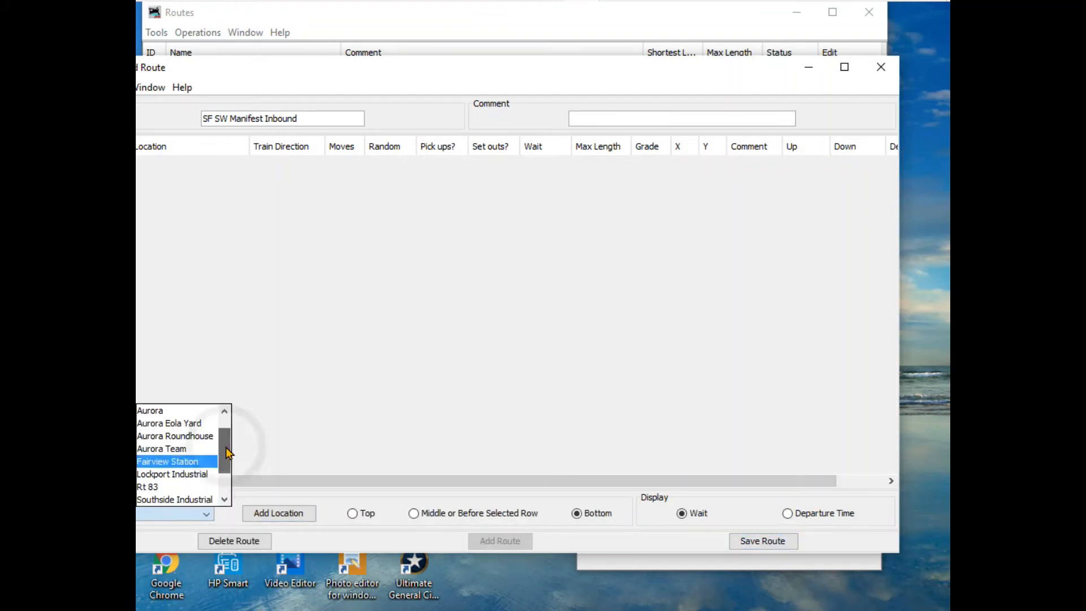
scroll(226, 456, down, 3)
click(162, 474)
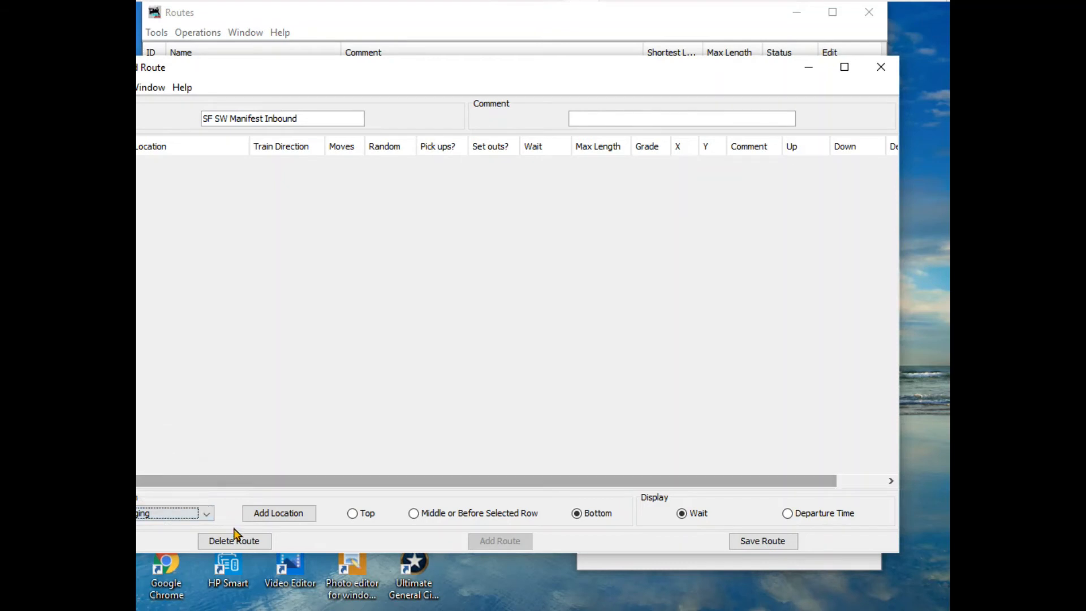
click(252, 516)
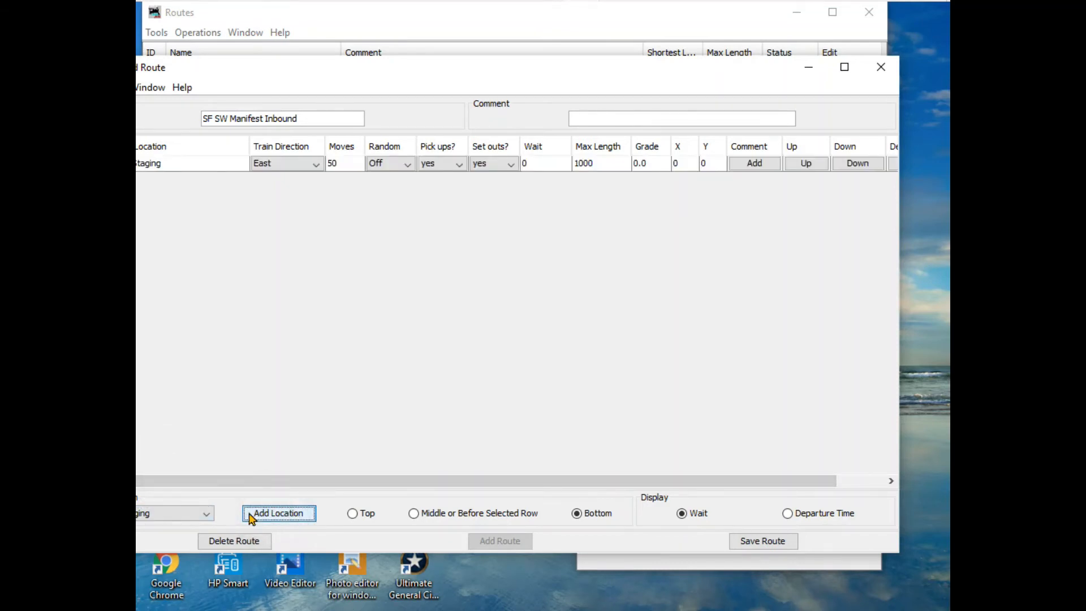
click(202, 514)
click(199, 499)
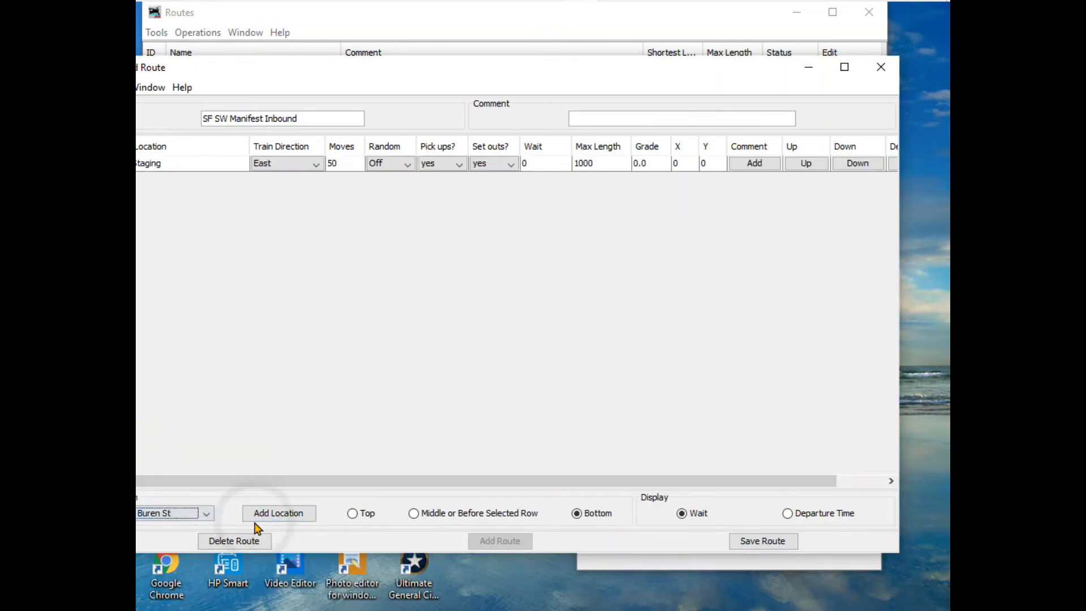
click(288, 514)
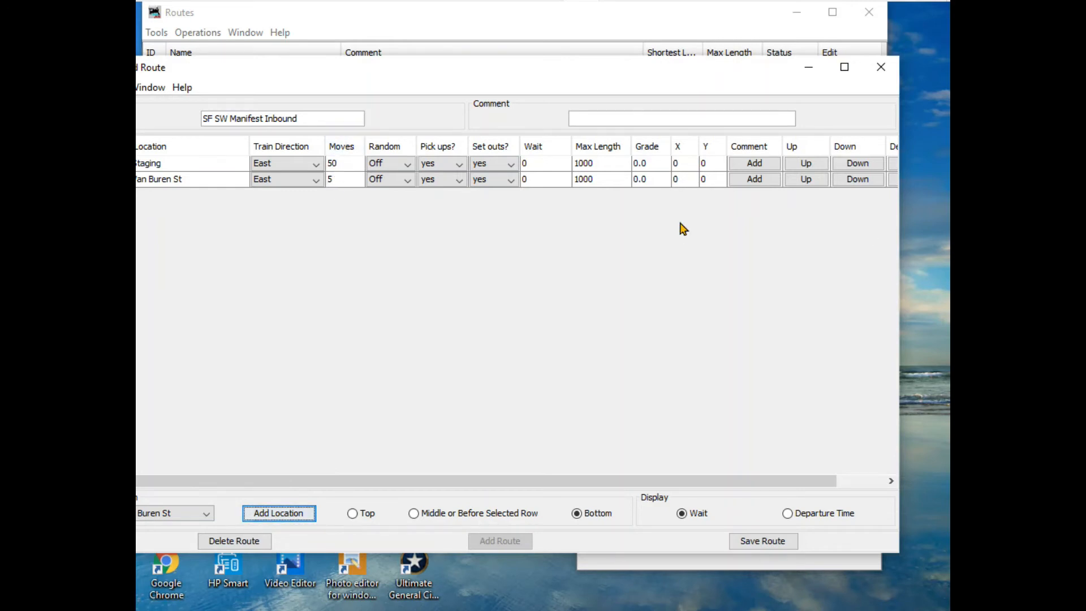
- Set the moves to 12 for both Staging and Van Buren St in the inbound route, then save it and close its window
click(321, 164)
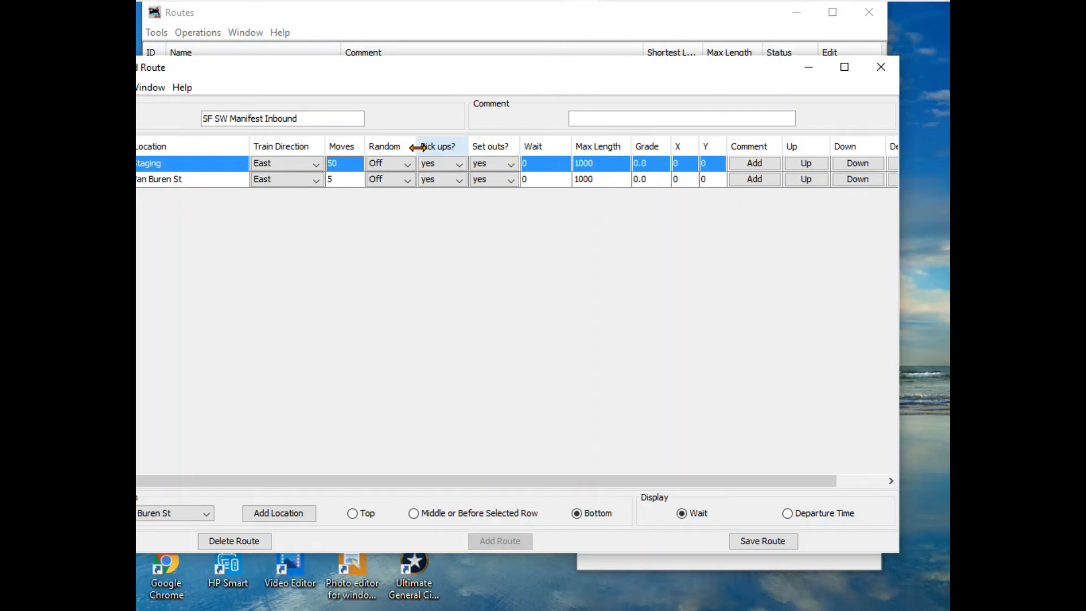
text(12)
click(339, 180)
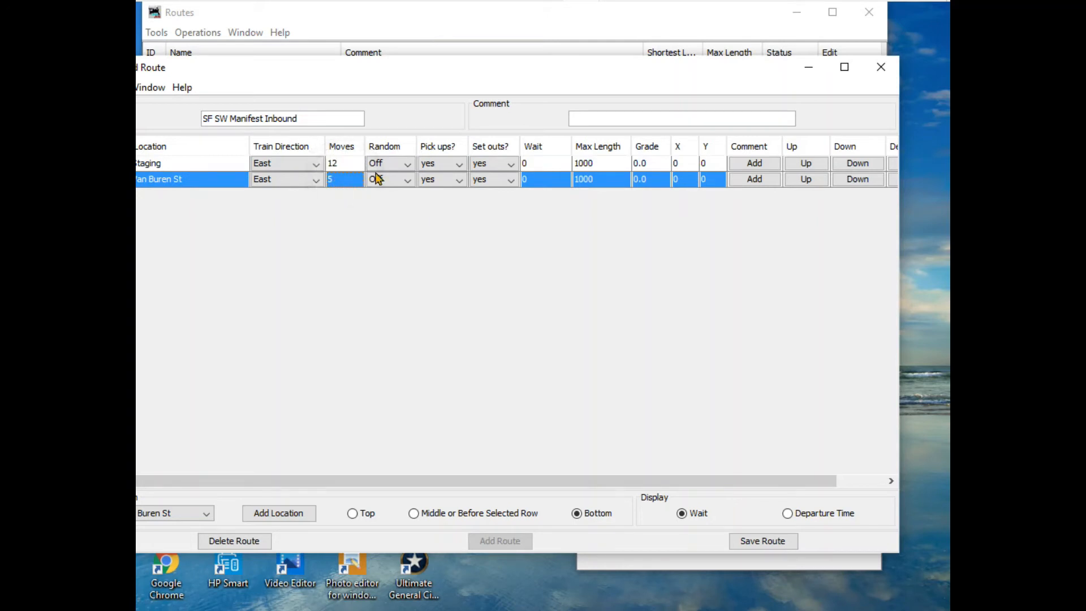
text(12)
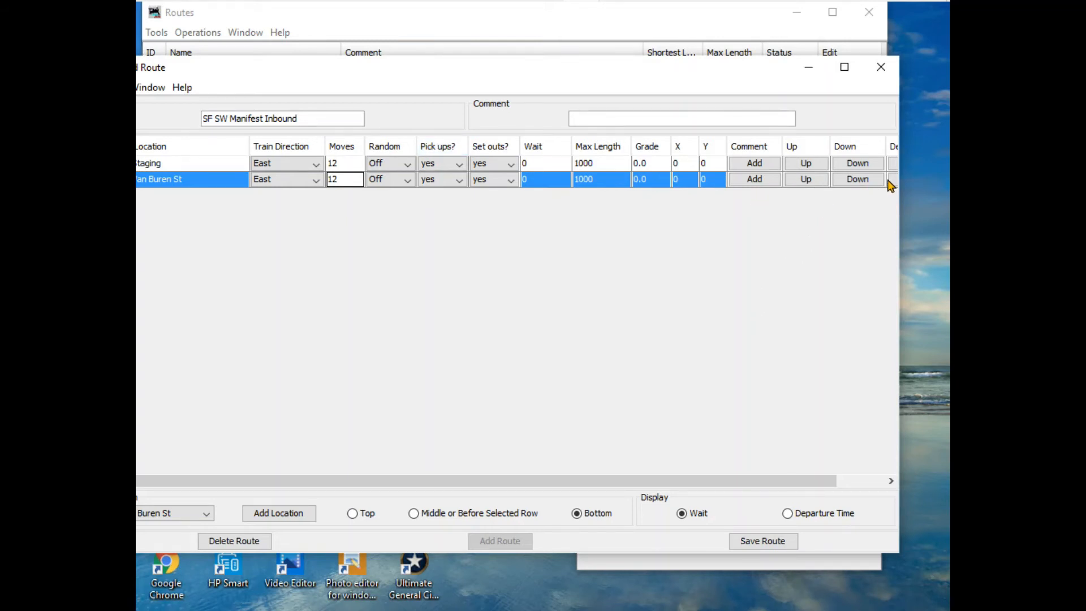
drag(899, 226, 930, 225)
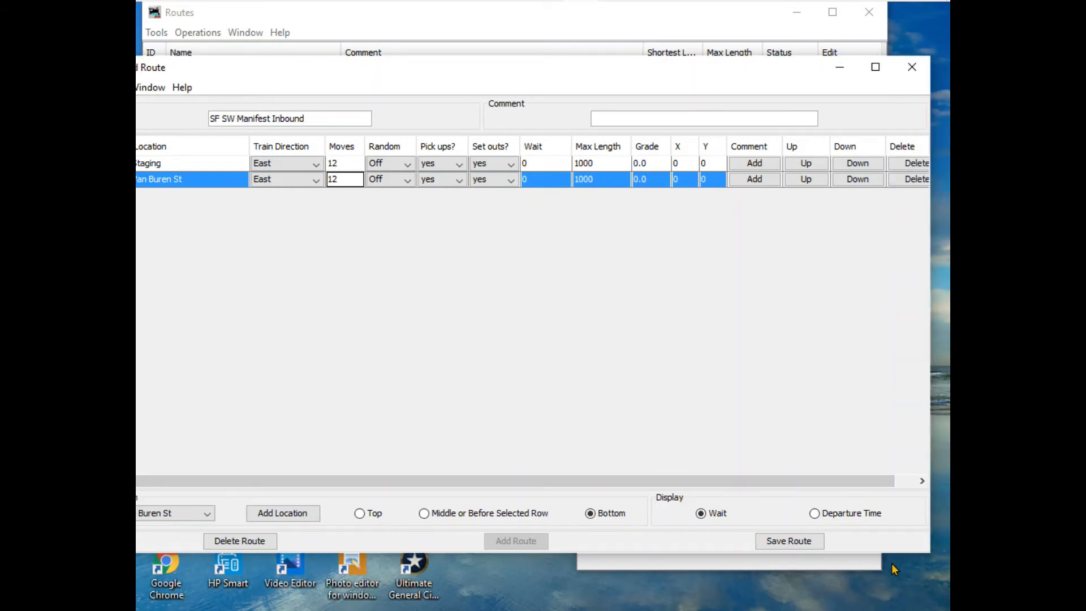
click(792, 544)
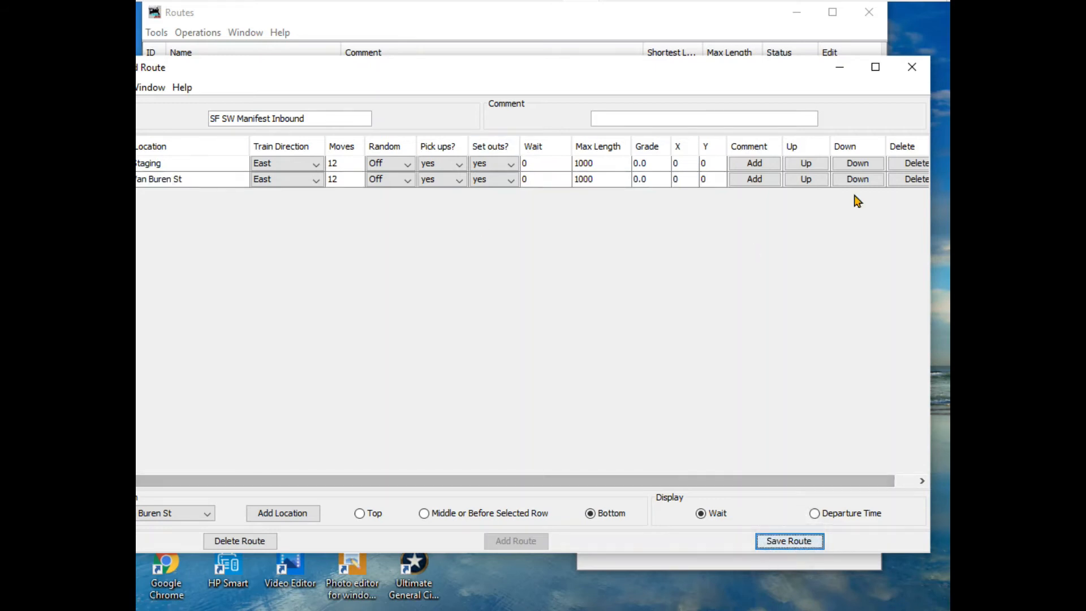
click(923, 65)
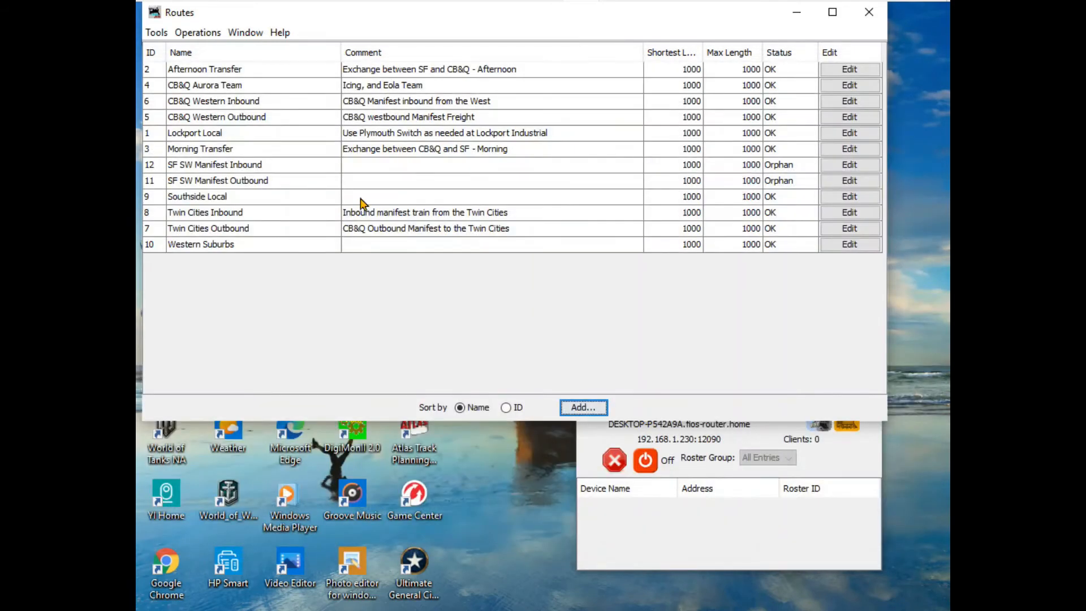
- Edit the SF SW Manifest Outbound route to allow 12 moves at both Van Buren St and Staging, then save and close it
click(233, 180)
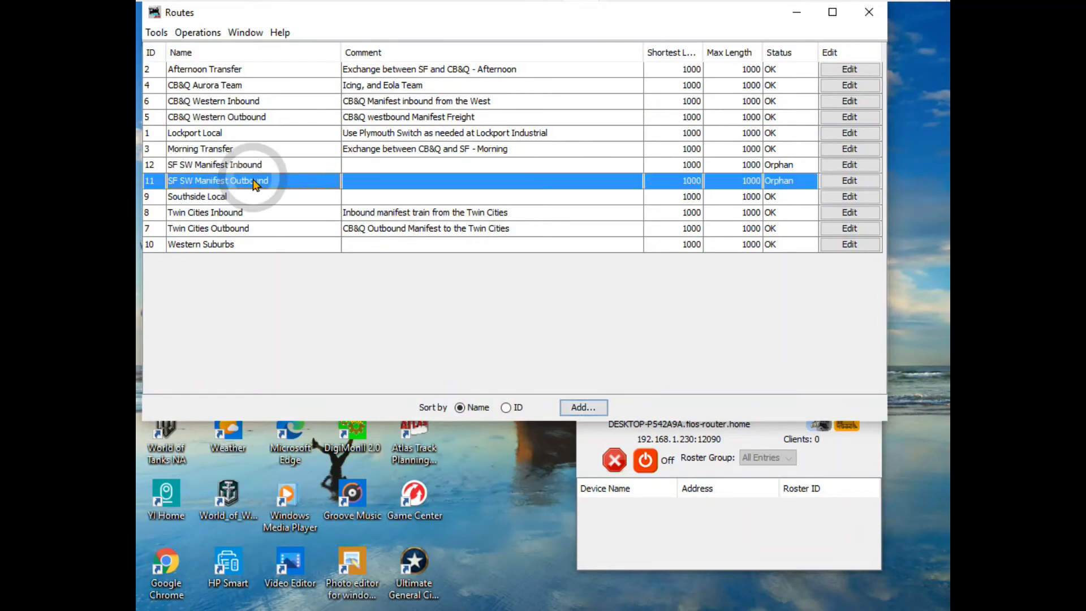
click(852, 182)
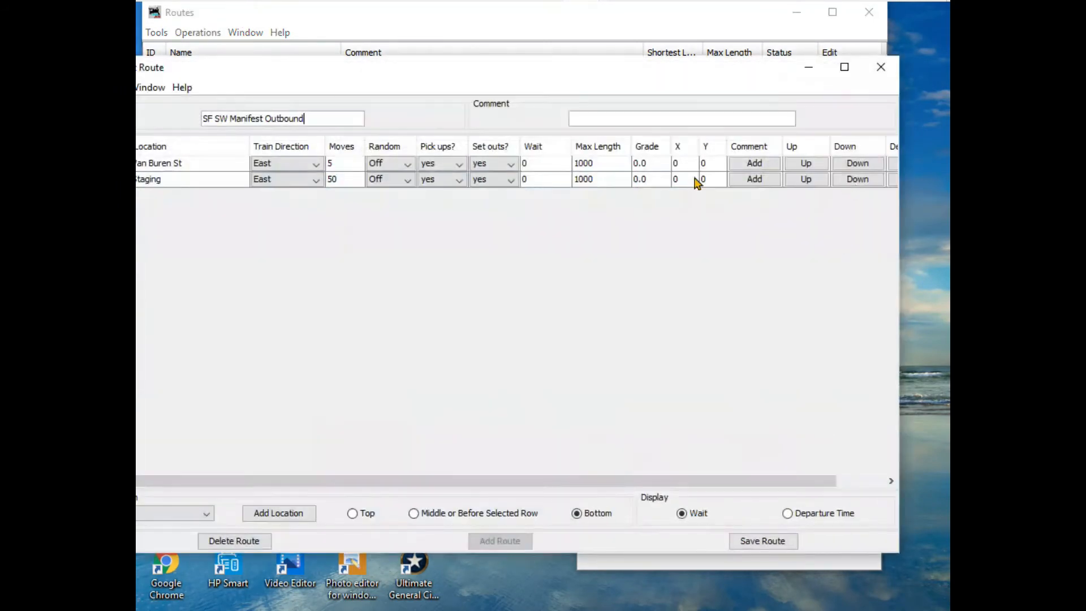
double_click(340, 163)
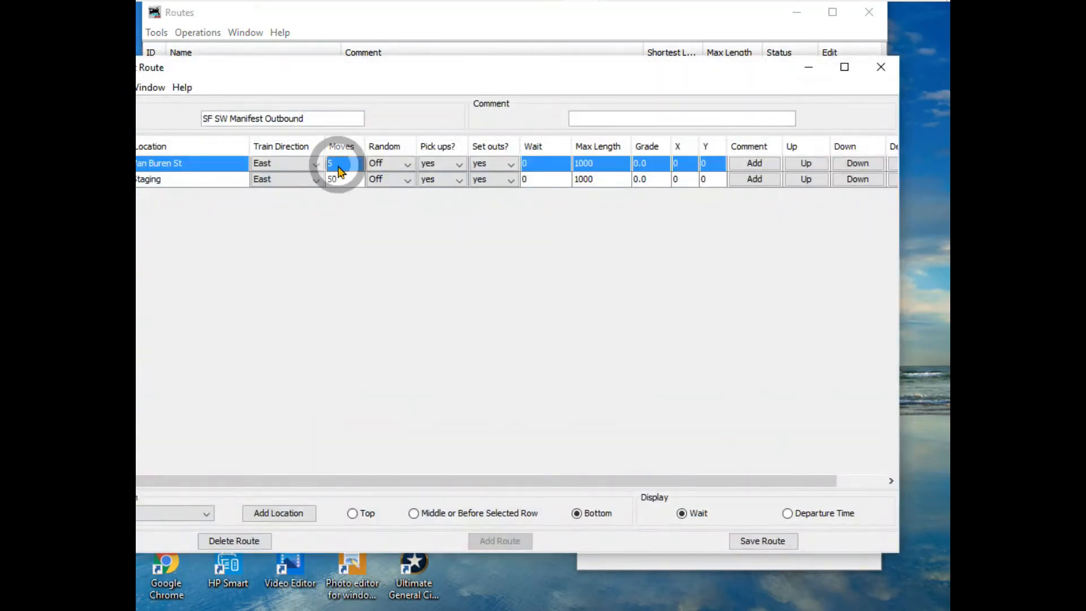
key(BackSpace)
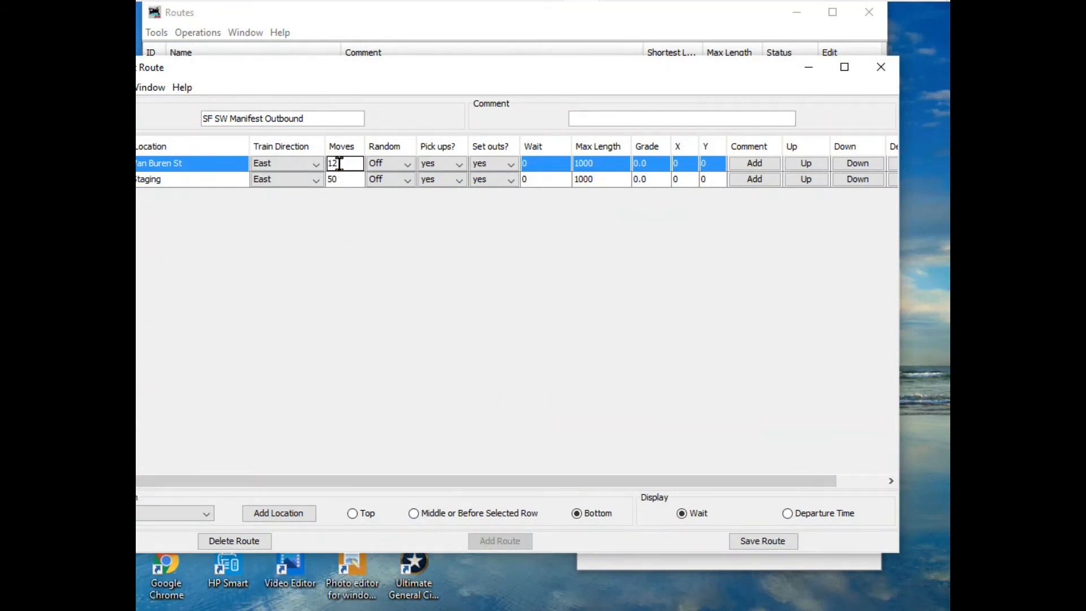
text(12)
click(340, 182)
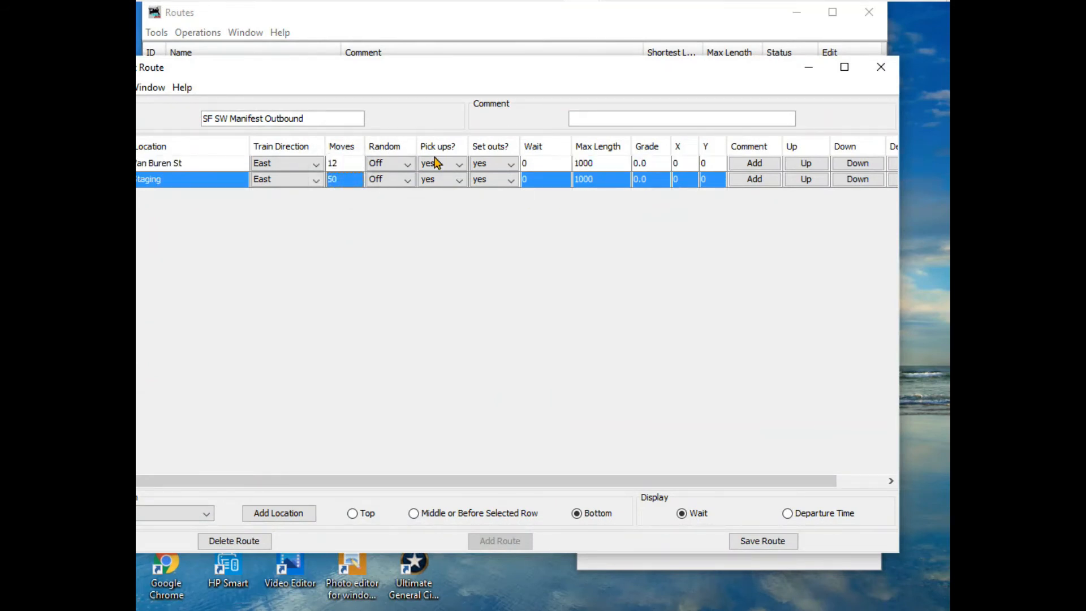
key(BackSpace)
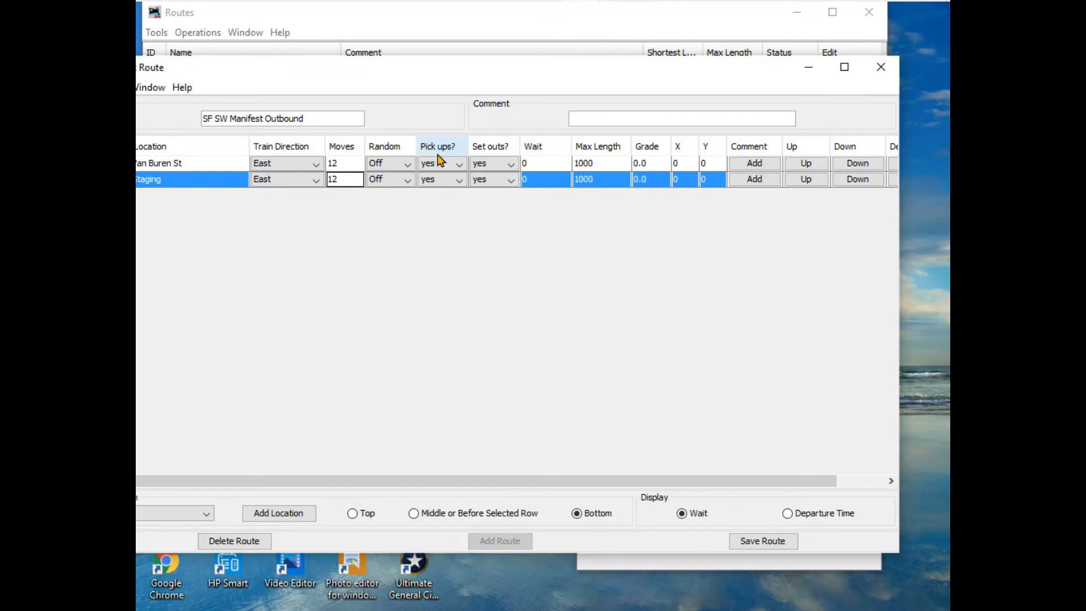
text(12)
click(764, 541)
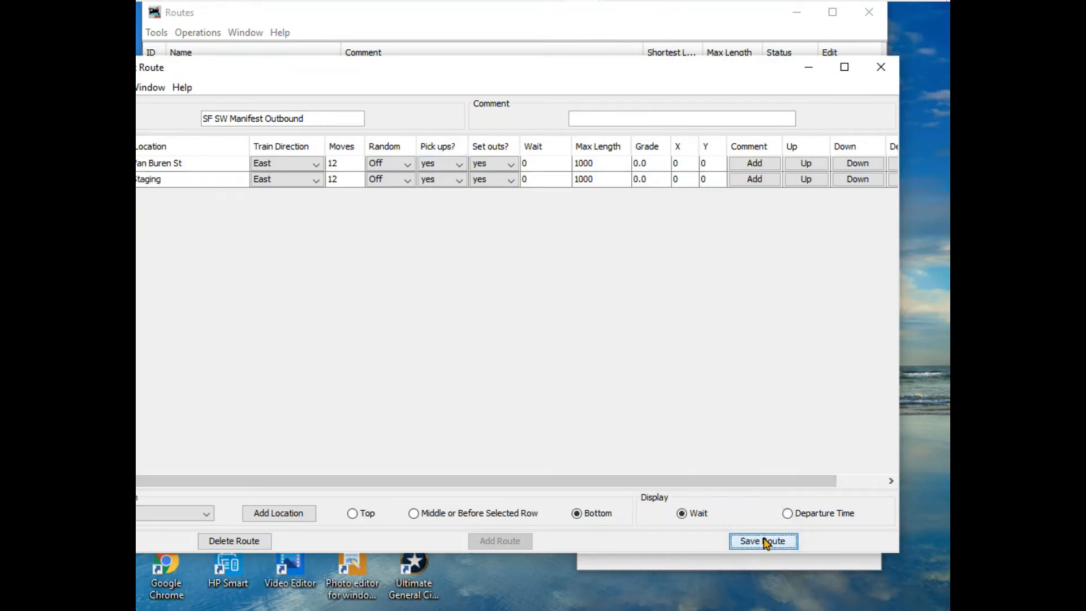
click(880, 69)
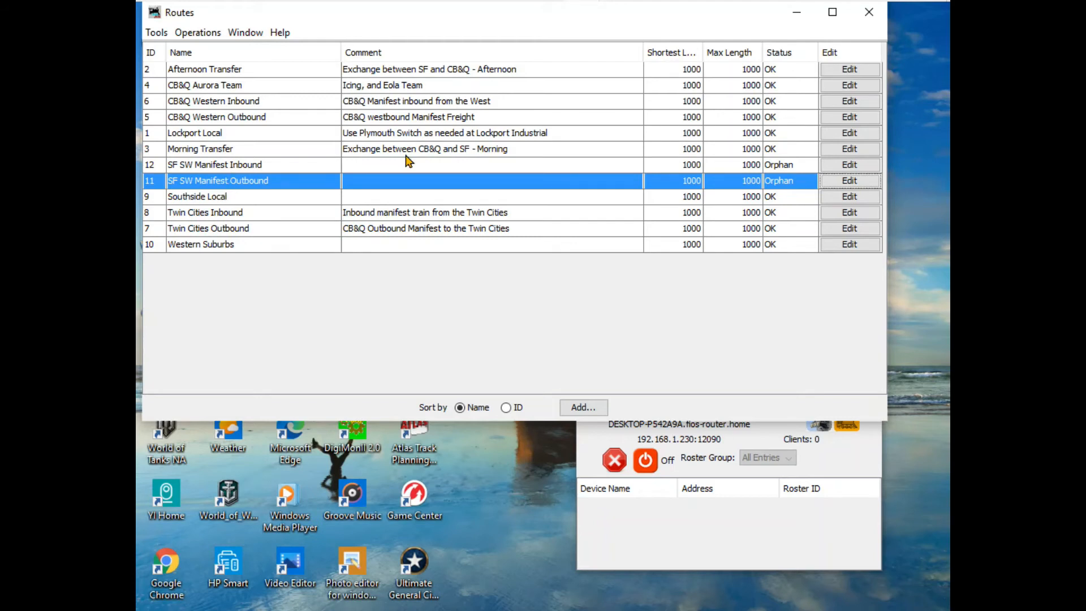
- Close the Routes list and bring back the minimized Trains and Add Train windows
click(874, 18)
mouse_move(503, 8)
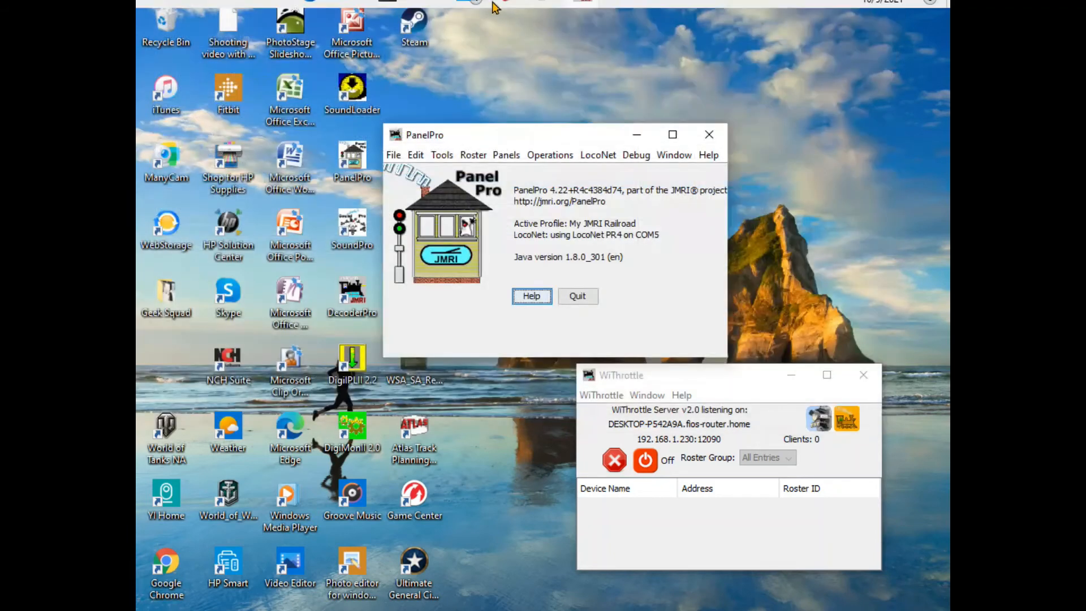
mouse_move(587, 17)
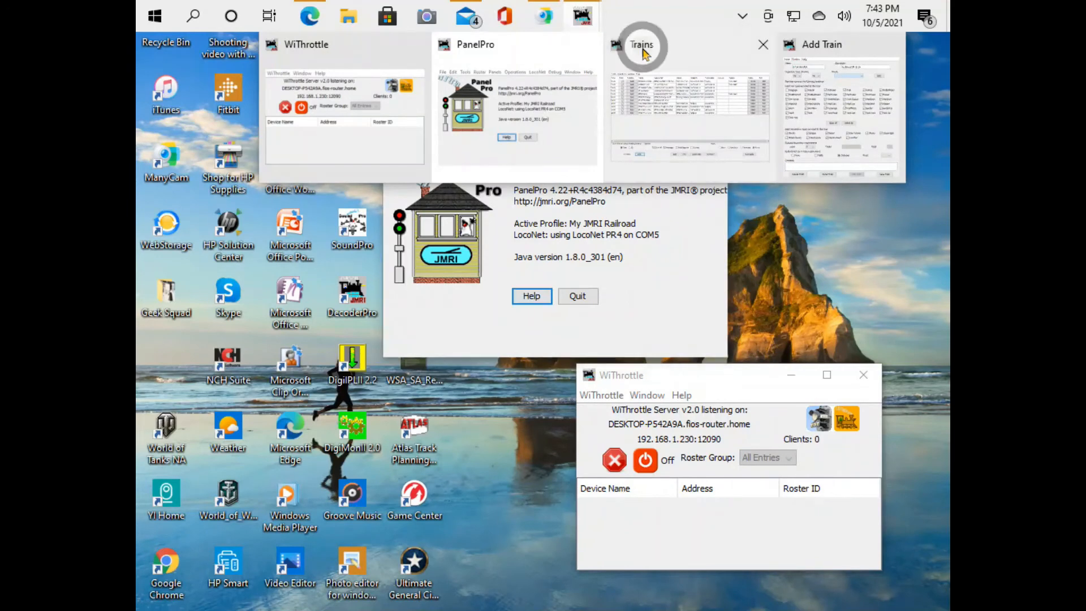
click(638, 43)
mouse_move(585, 22)
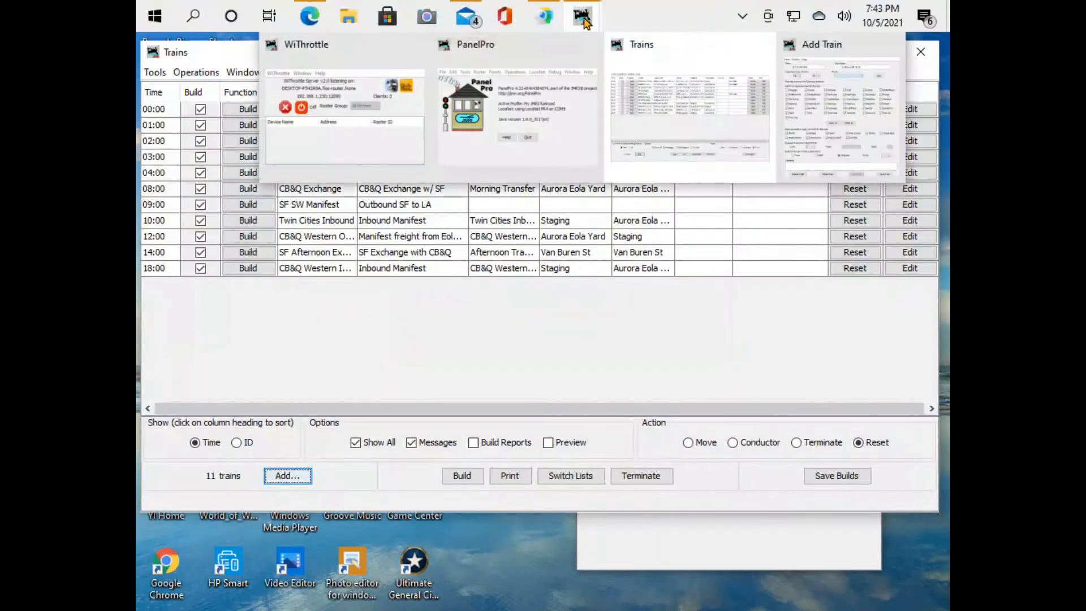
click(820, 90)
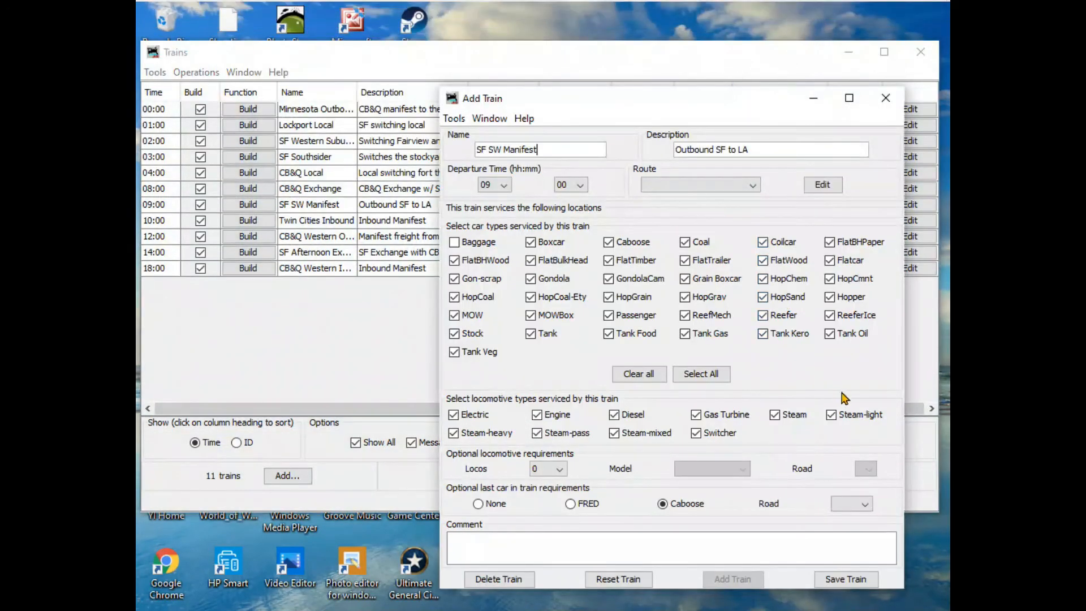
- Assign the SF SW Manifest Outbound route to the SF SW Manifest train, then save the train and close its window
click(754, 187)
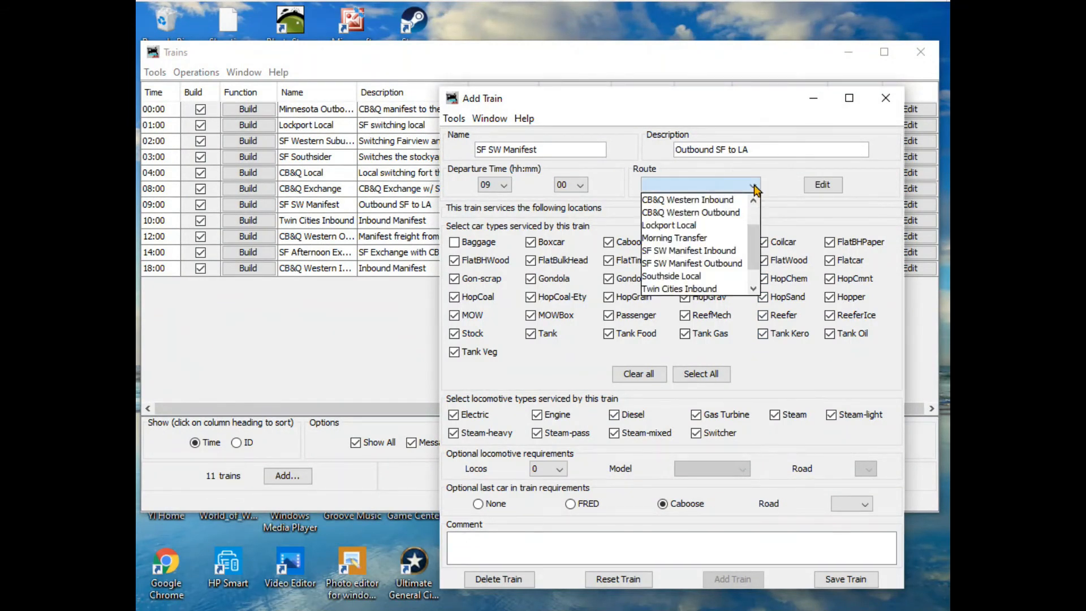
click(724, 263)
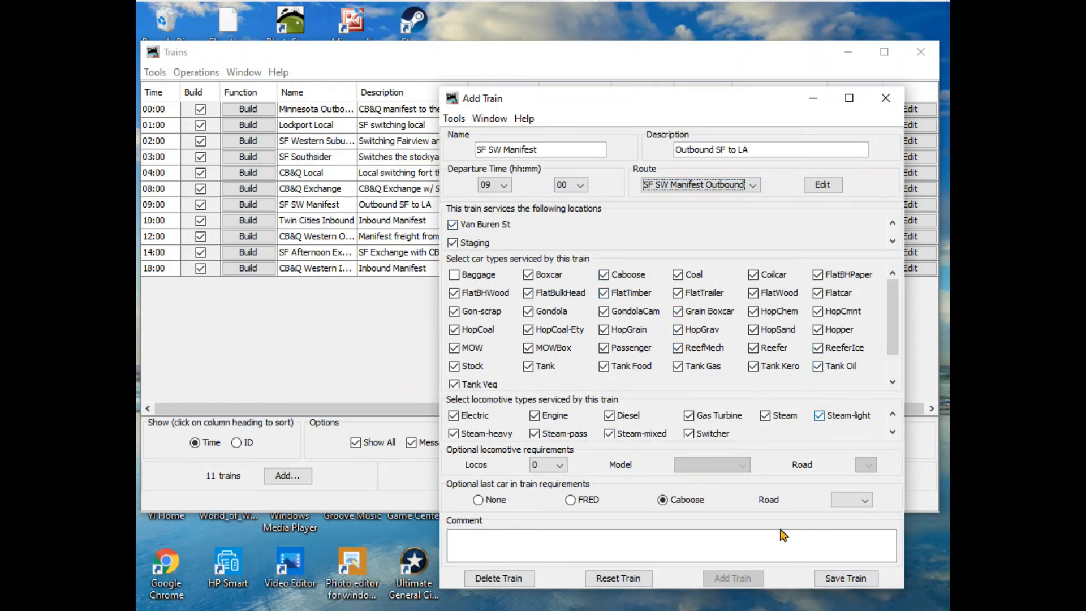
click(846, 579)
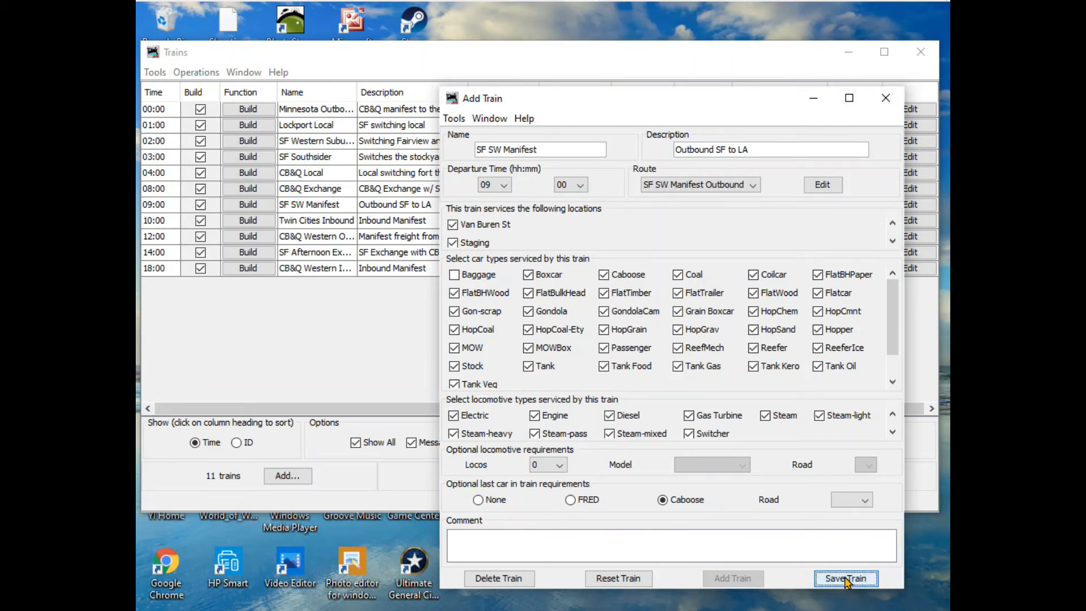
click(886, 100)
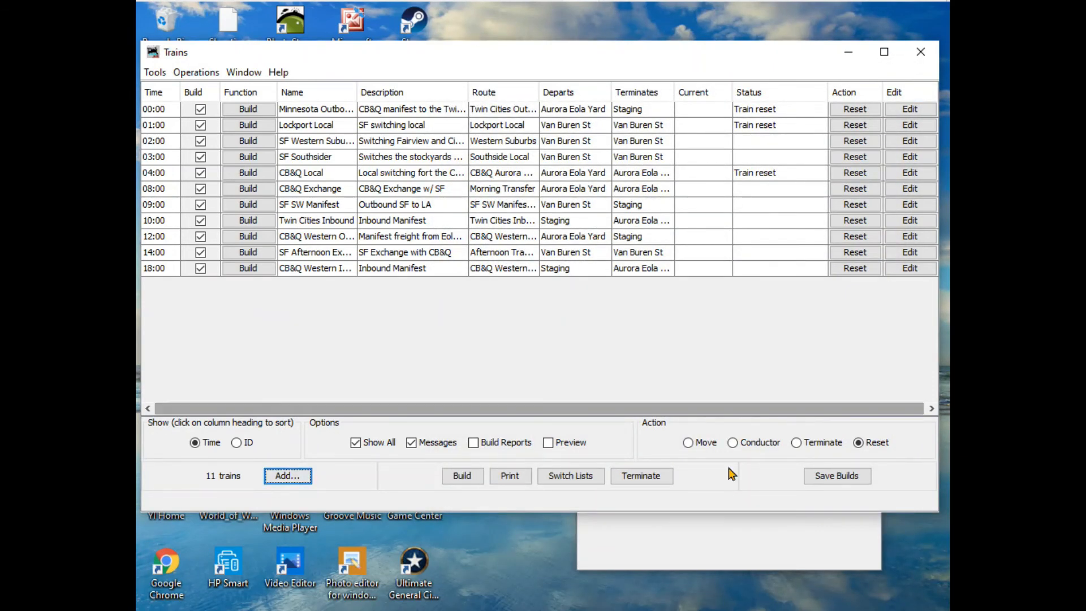
- Start a new train named "SF Manifest Inbound" and set its departure time to 13:00
click(295, 479)
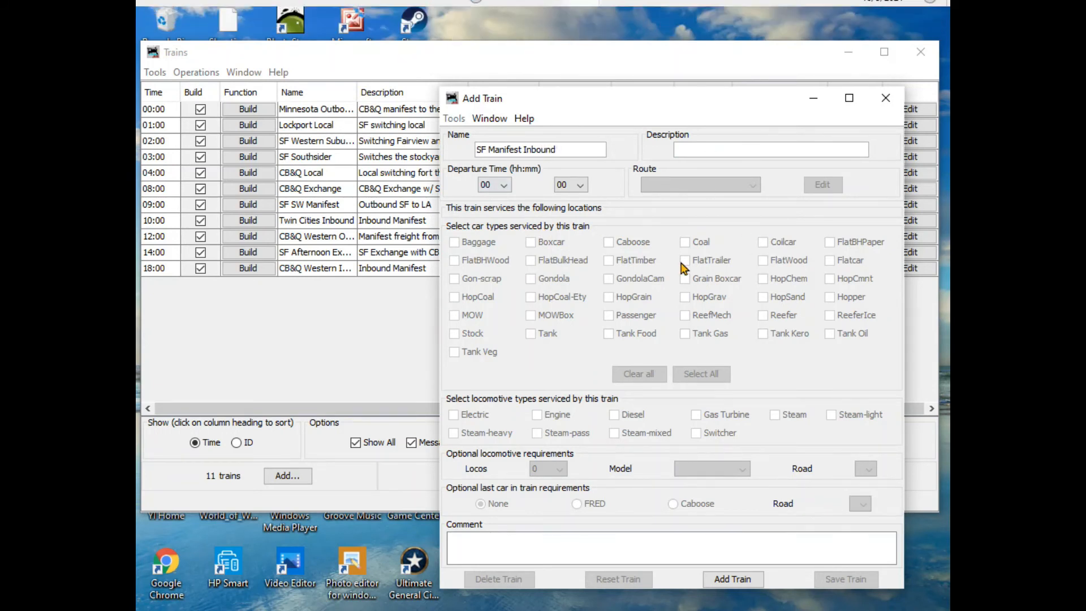
click(504, 186)
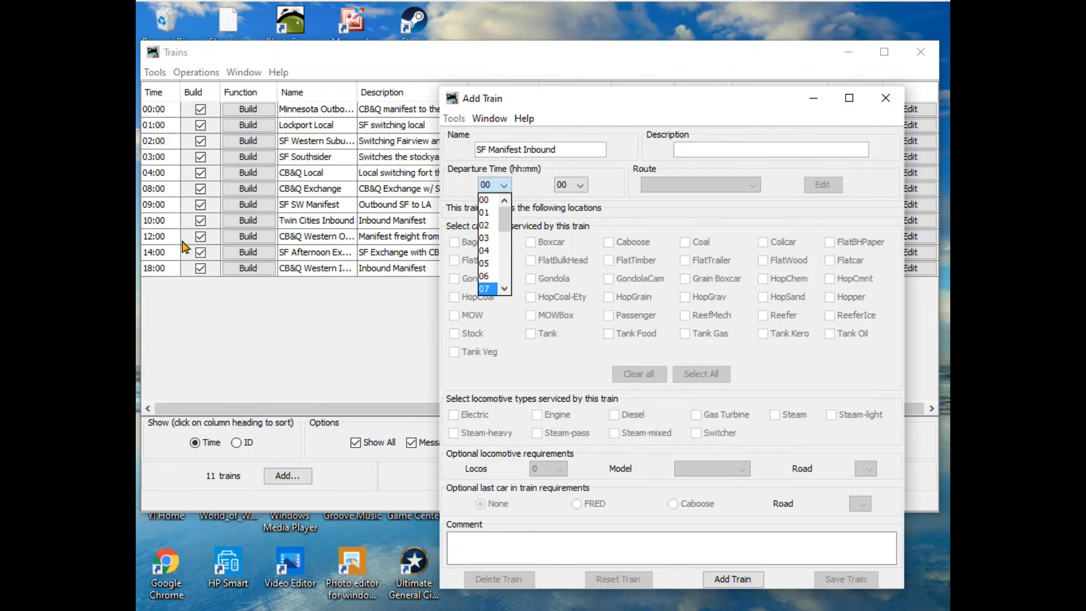
click(563, 113)
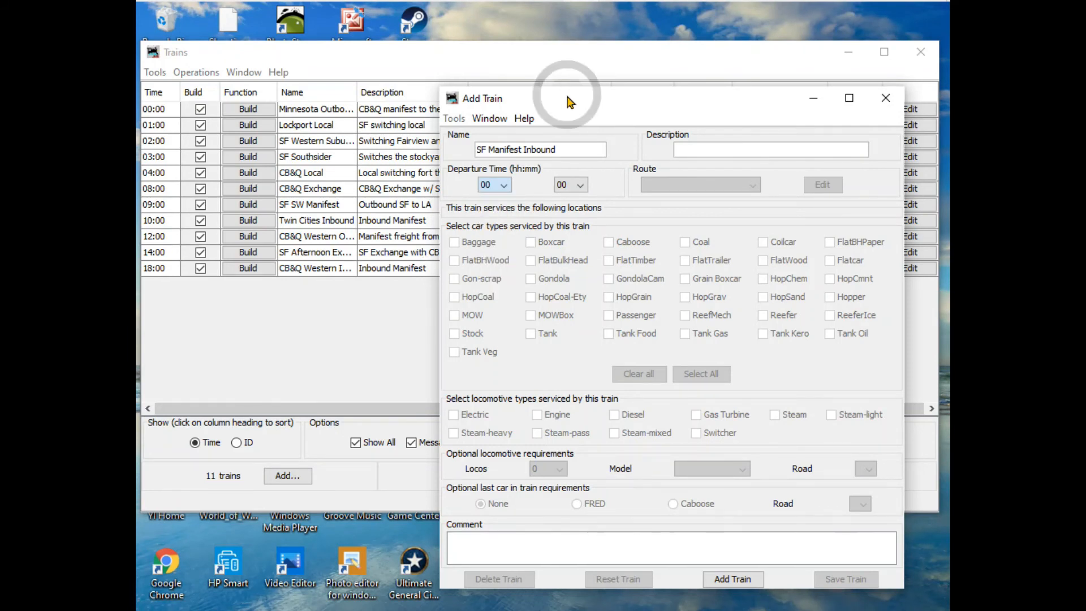
drag(564, 102, 676, 117)
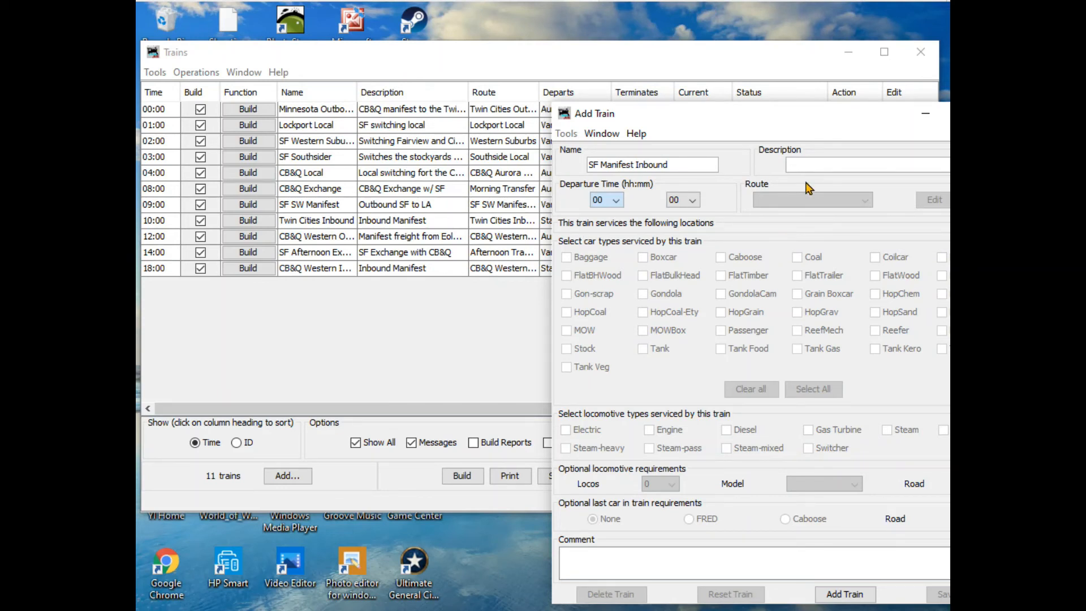
click(615, 199)
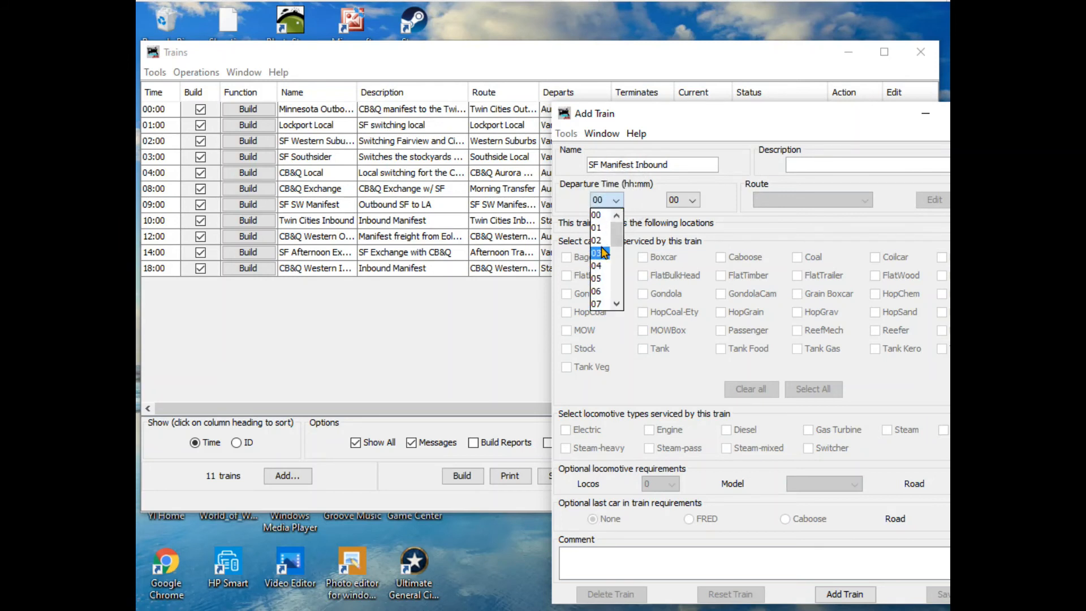
drag(617, 236, 619, 266)
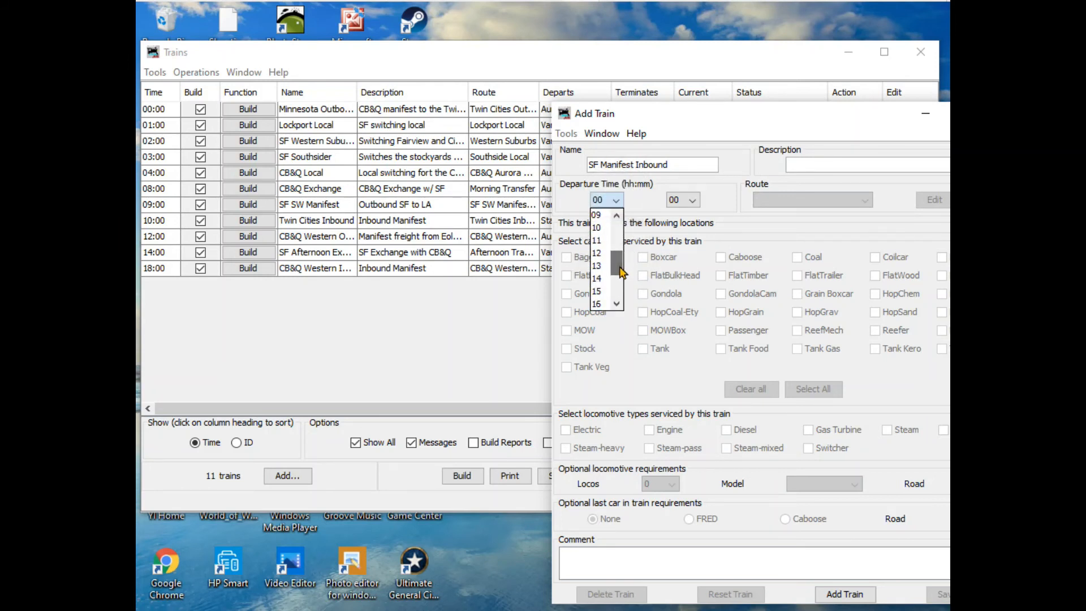
click(597, 265)
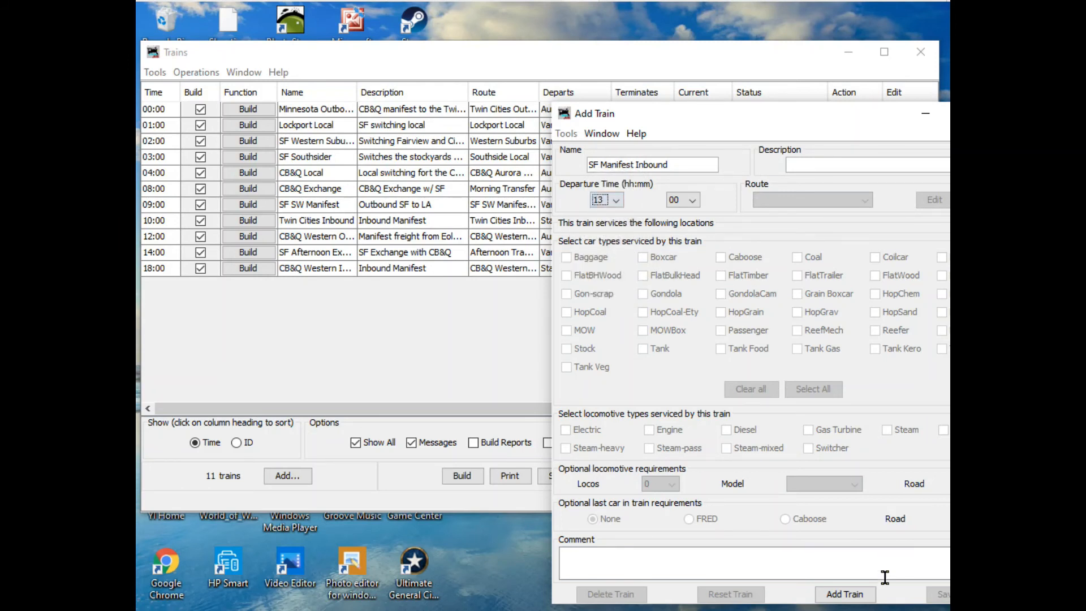
- Add the SF Manifest Inbound train and exclude Baggage from the car types it services
drag(748, 112, 622, 83)
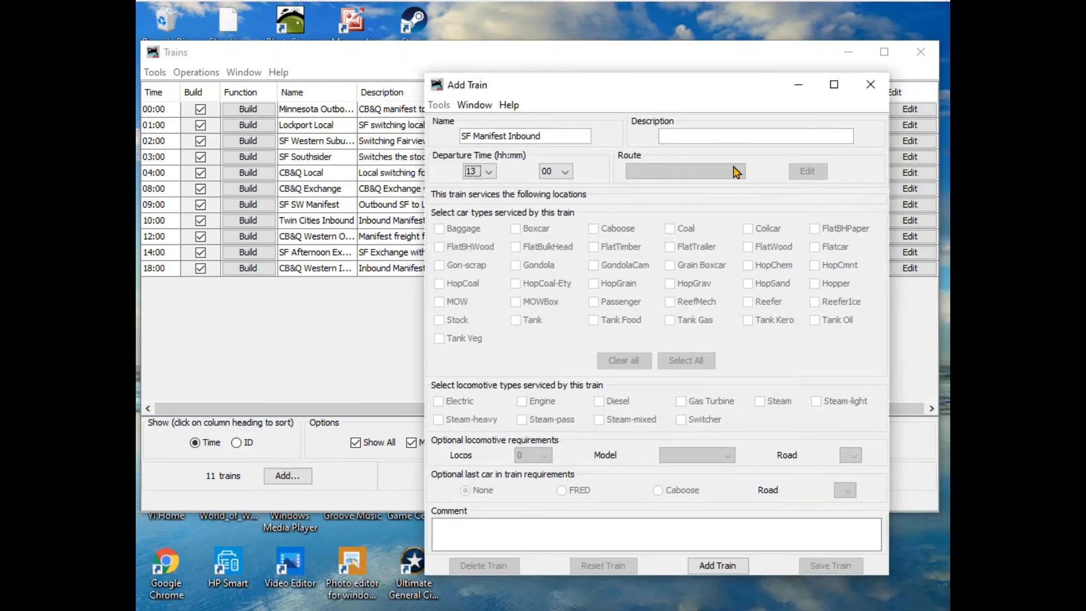
click(736, 565)
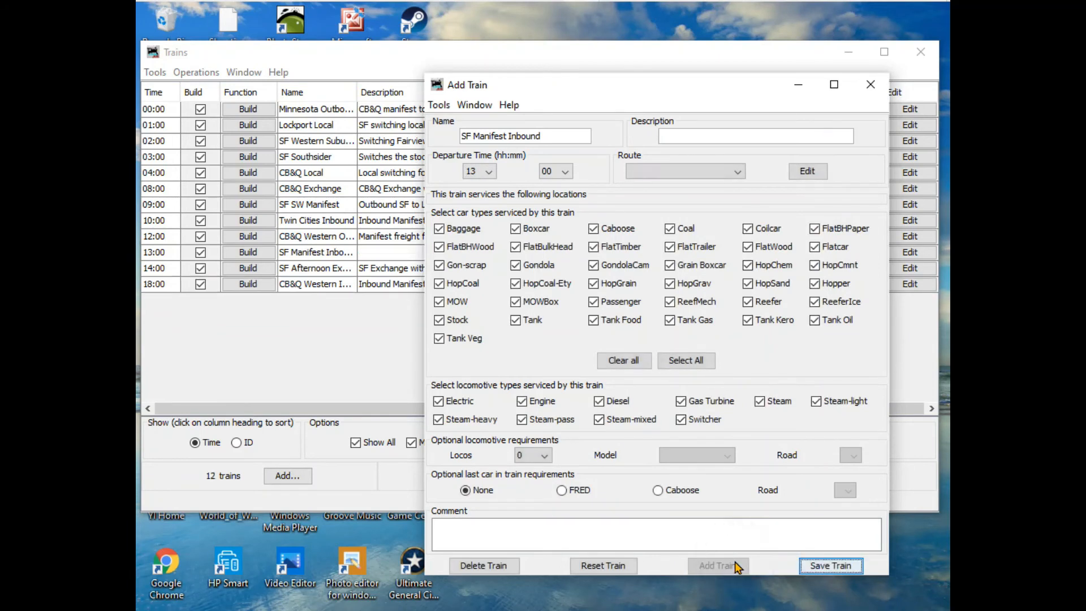
click(440, 228)
- Assign the SF SW Manifest Inbound route with a caboose required as the last car, then save the train and close its window
click(738, 172)
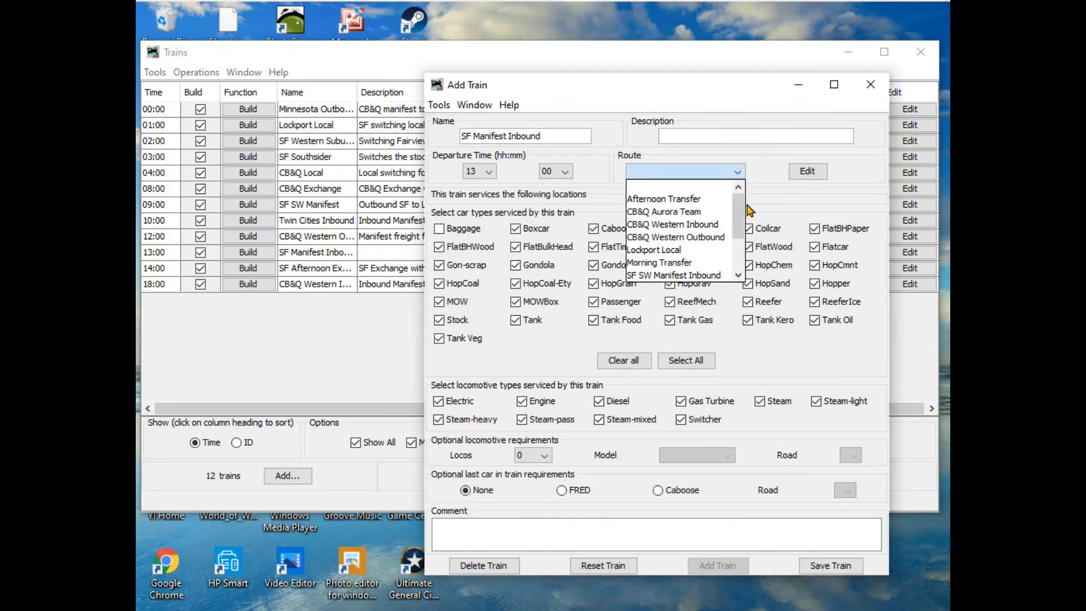
drag(739, 216, 740, 246)
click(696, 225)
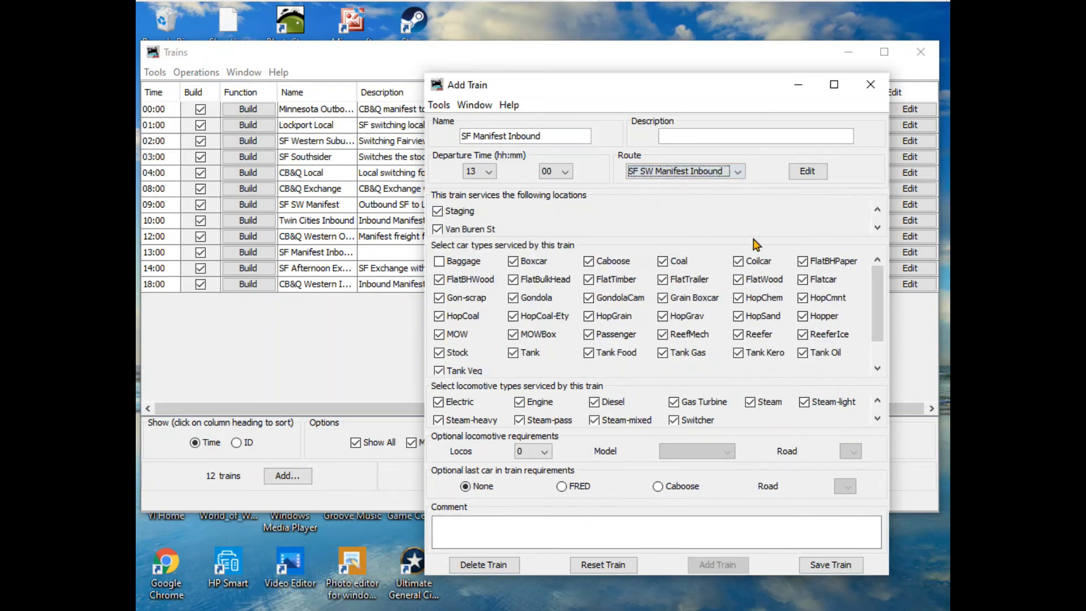
click(658, 487)
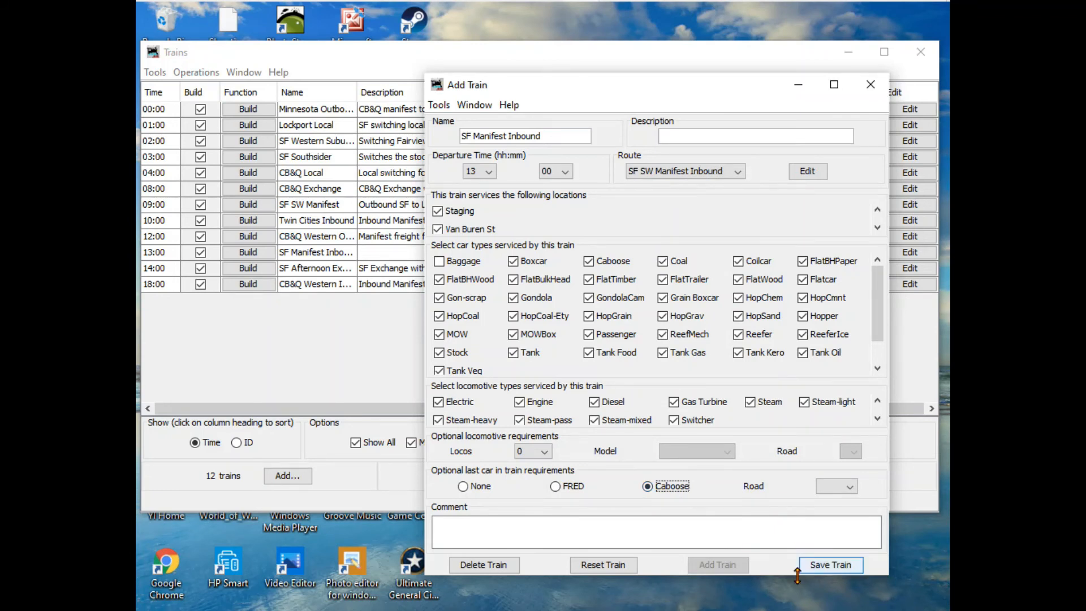
click(829, 568)
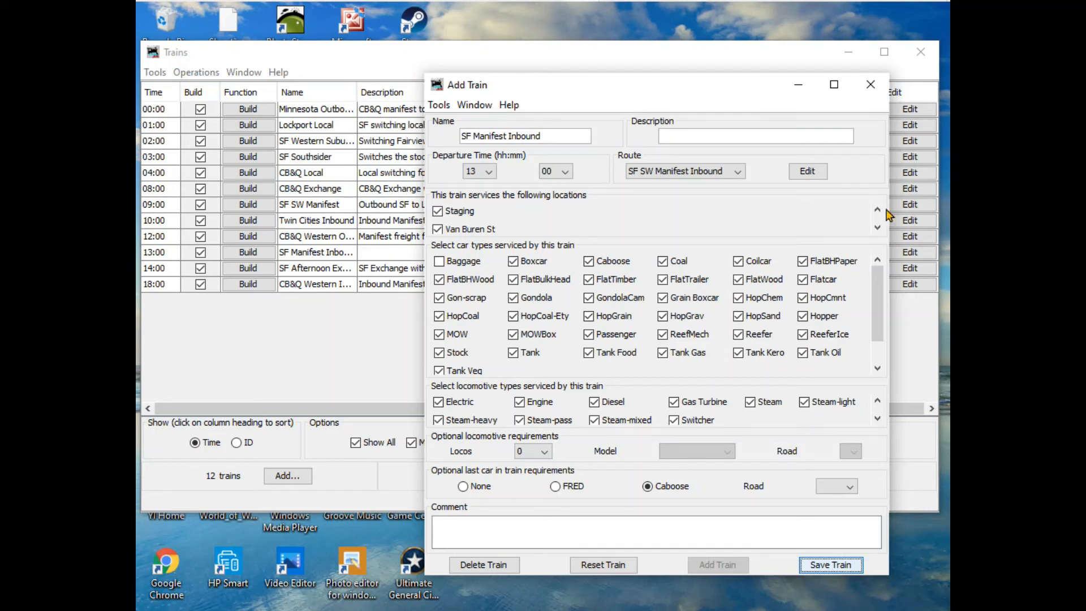
click(871, 86)
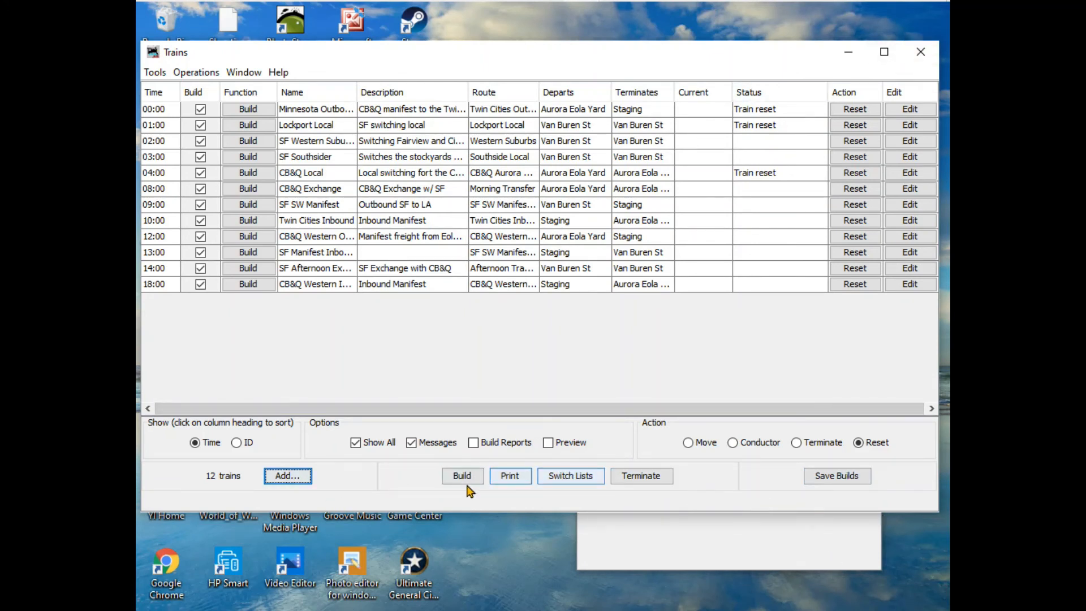
- Close the Trains list, then open the Routes list to review the defined routes and close it
click(924, 50)
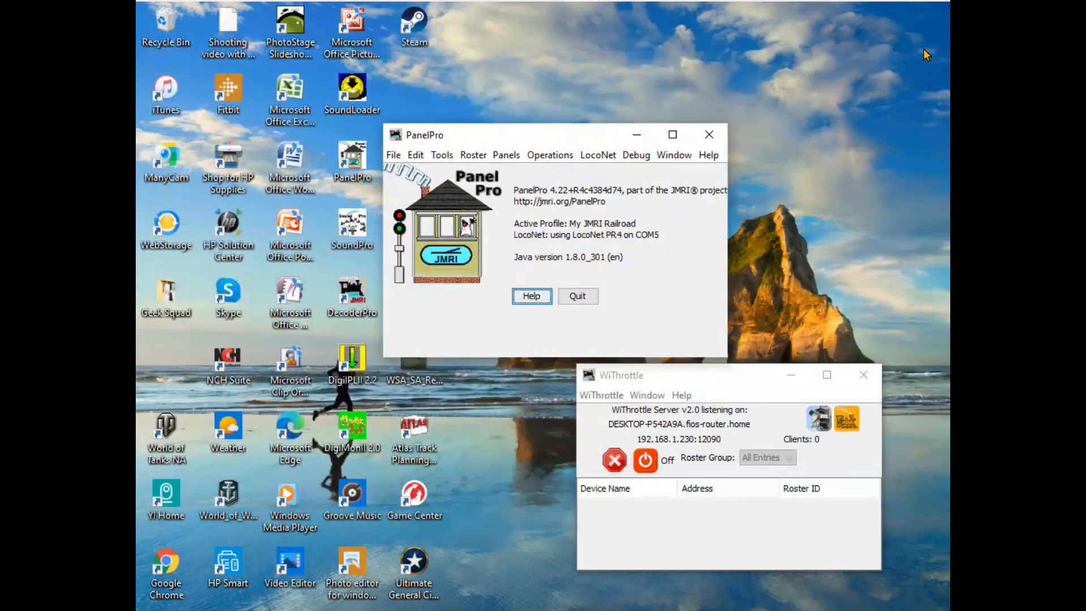
click(552, 154)
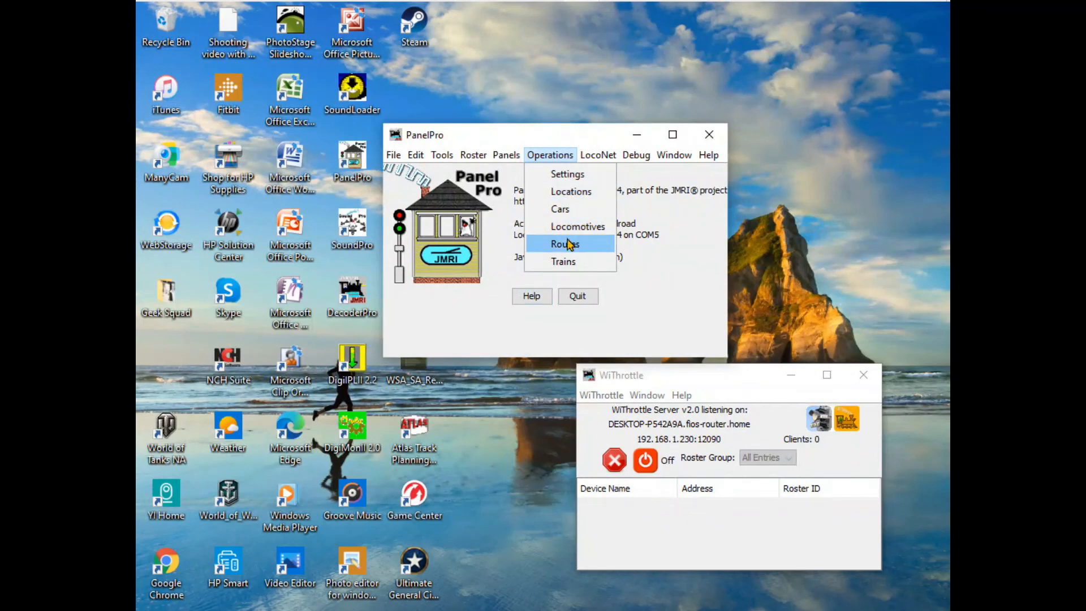
click(564, 249)
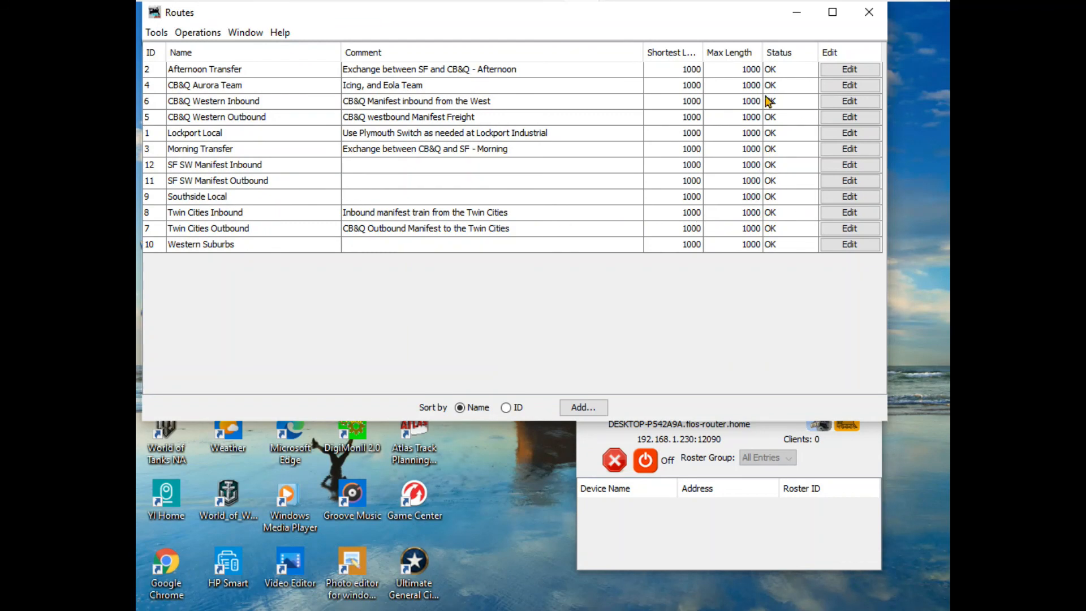
click(869, 13)
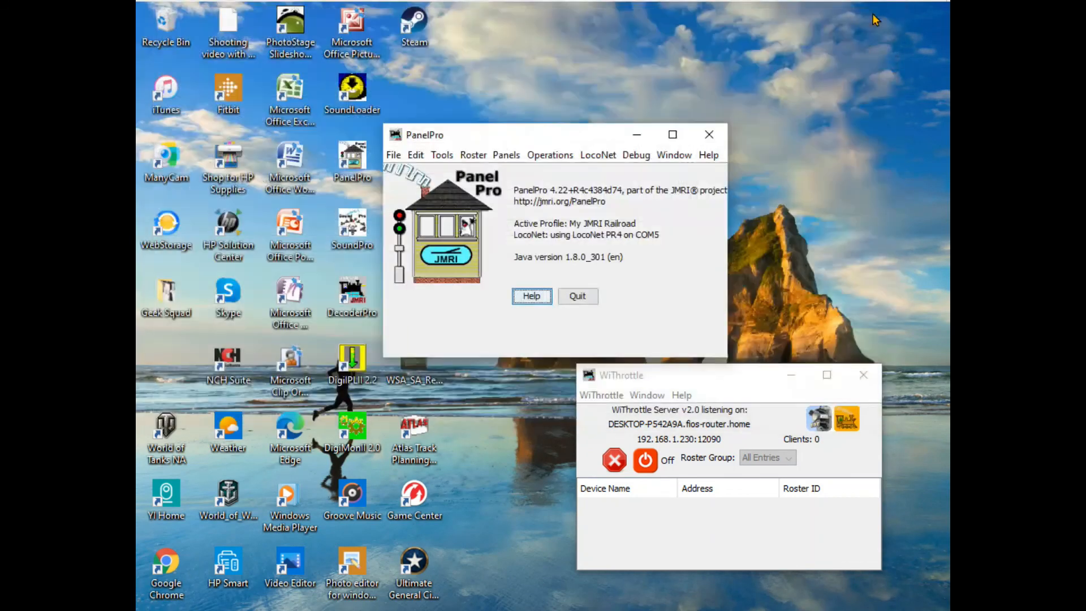